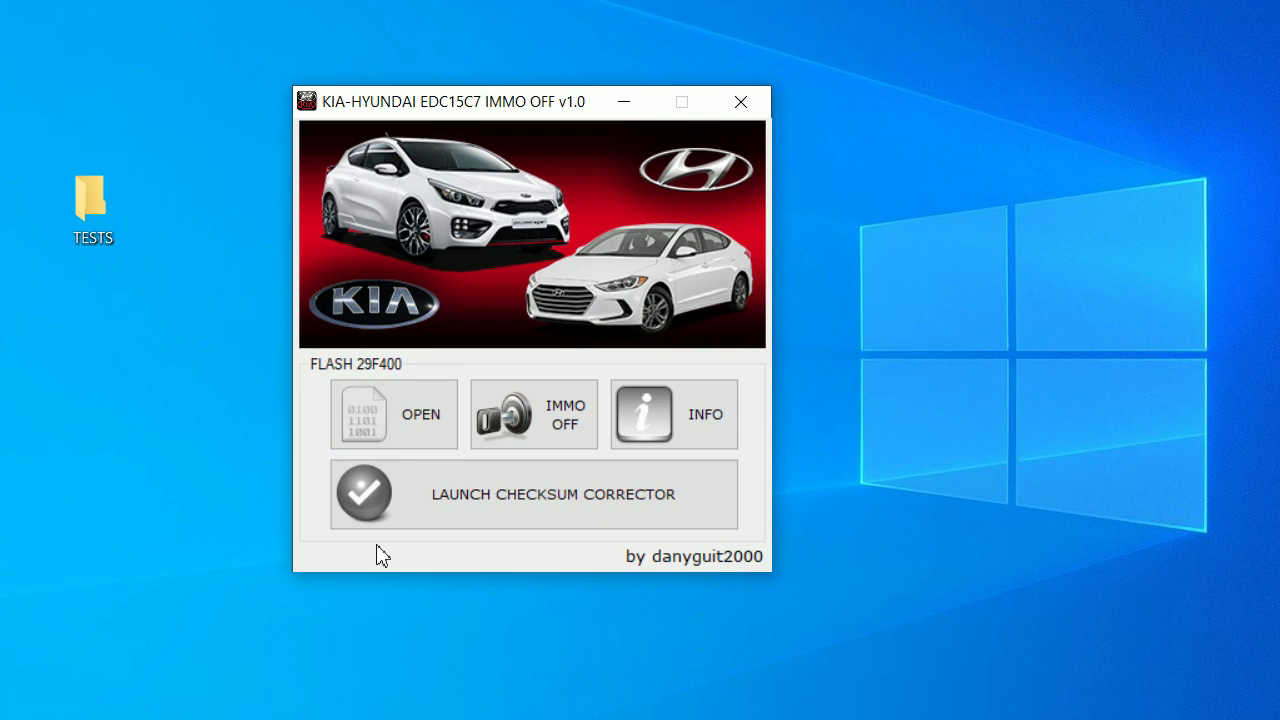
- Load 29F400BT_ORI.BIN from the TESTS folder
click(412, 427)
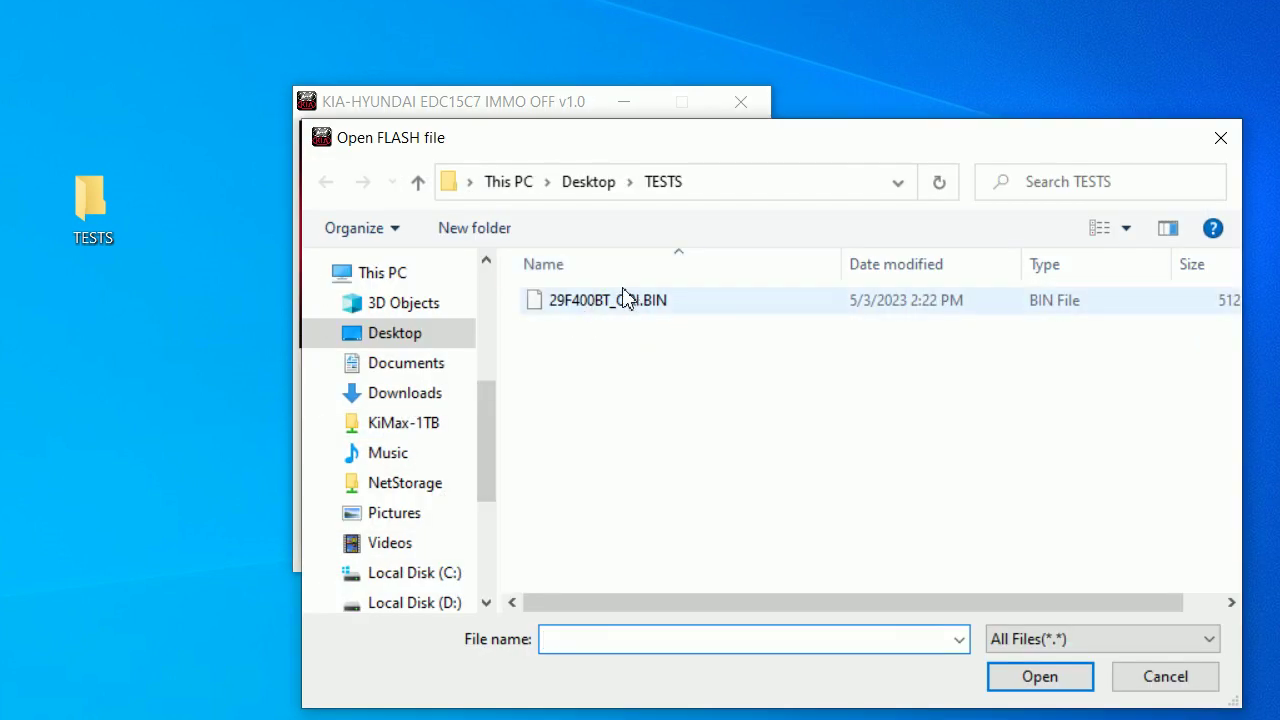
click(618, 301)
double_click(618, 301)
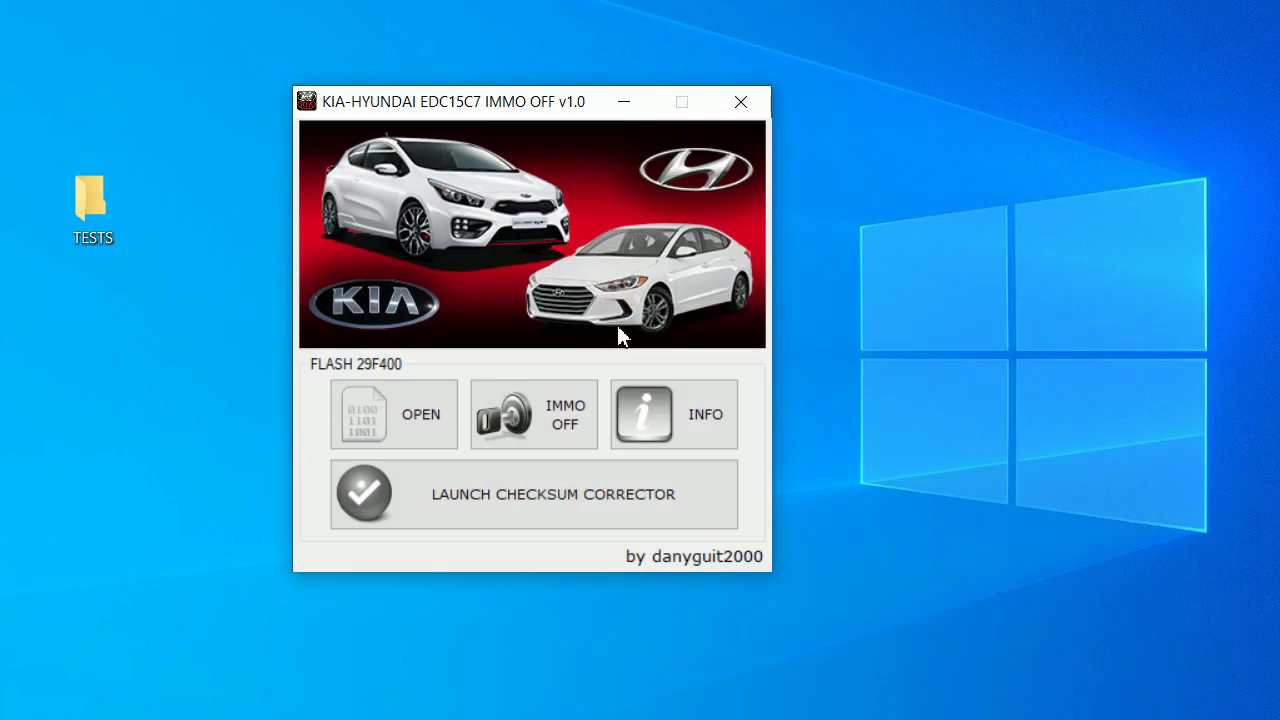
- Apply IMMO OFF and save the patched file as 29F400BT_ORI_immo_off.BIN
click(545, 414)
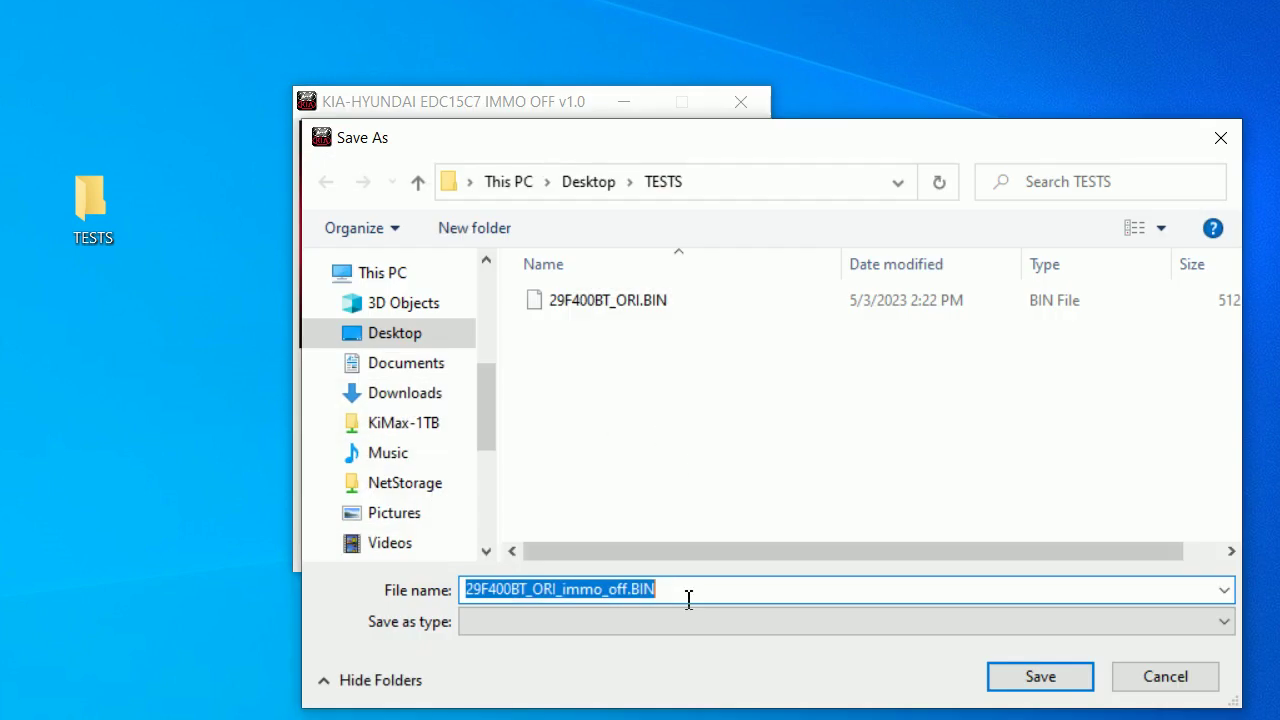
click(610, 592)
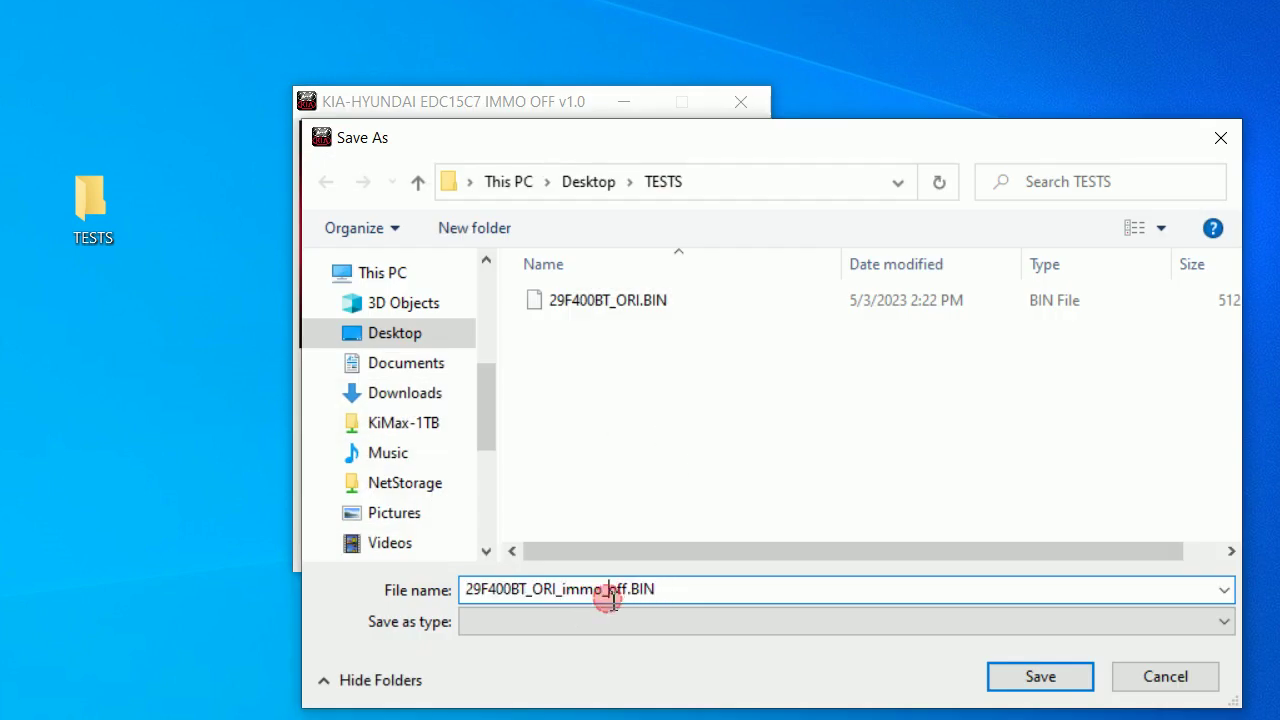
click(1050, 679)
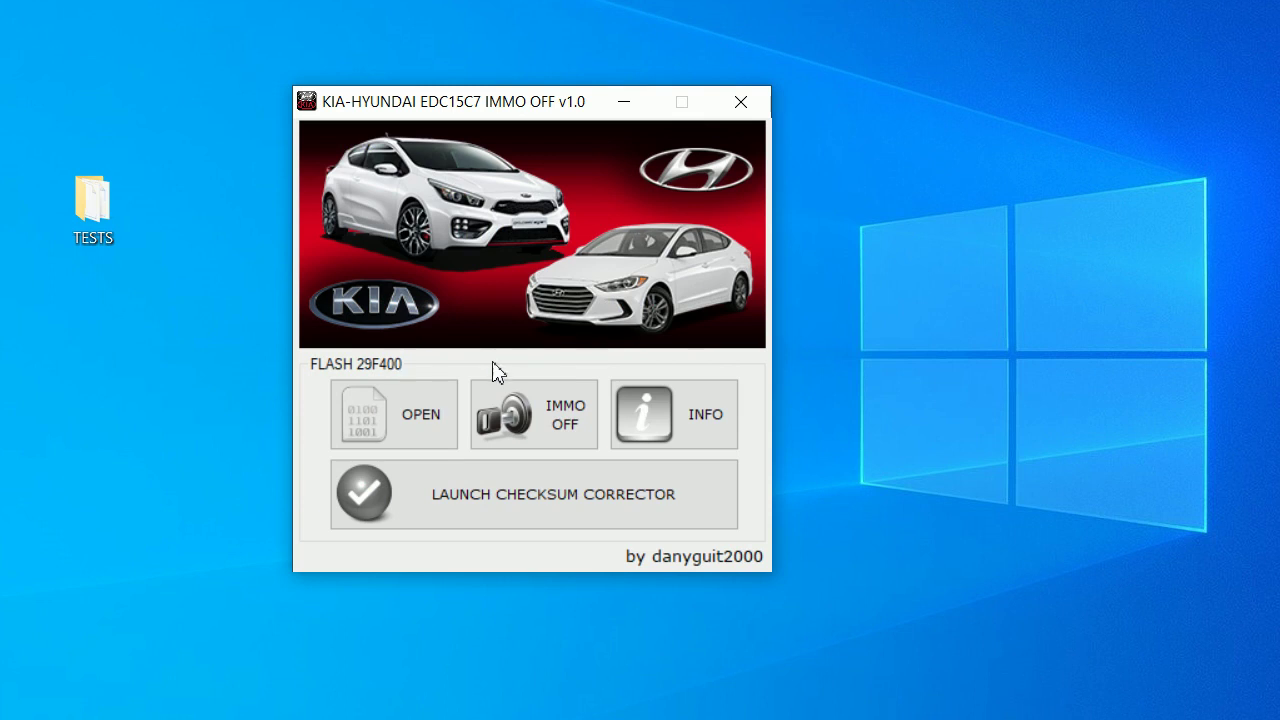
- Launch the Checksum Corrector and select the Bosch 8 Bit Checksum algorithm
click(545, 502)
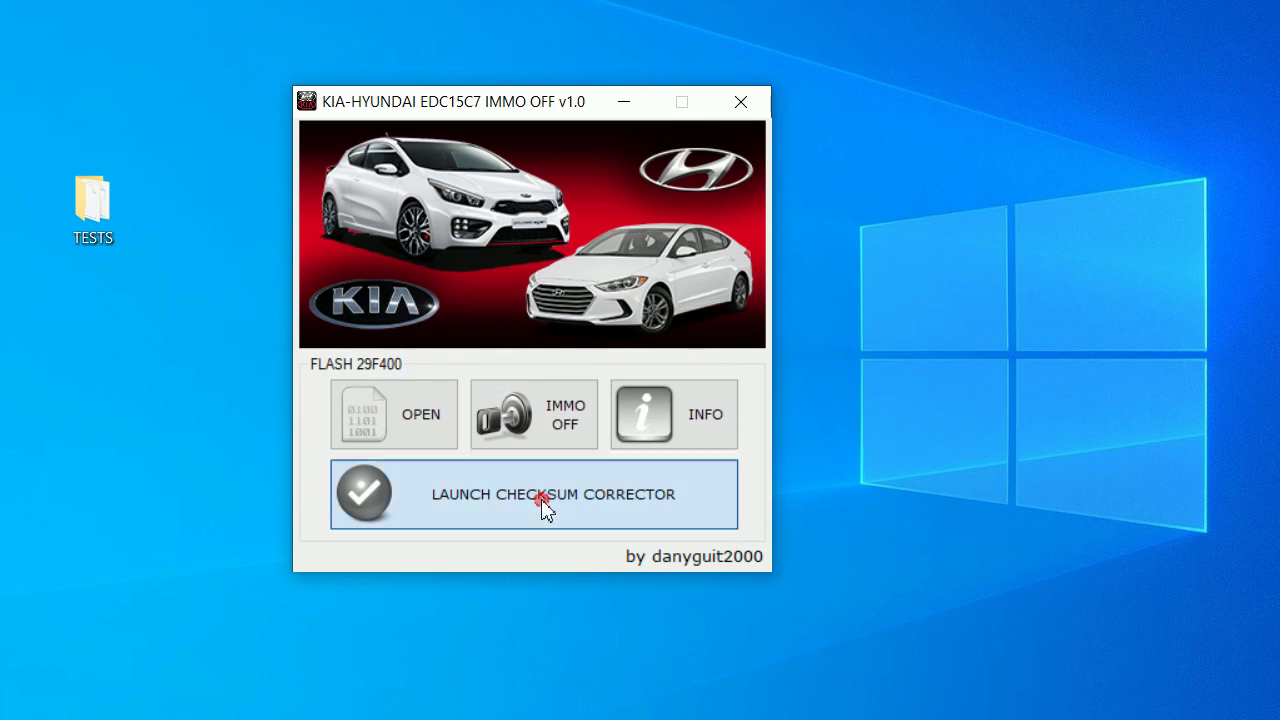
mouse_move(366, 34)
mouse_down()
mouse_move(466, 74)
mouse_move(720, 134)
mouse_up()
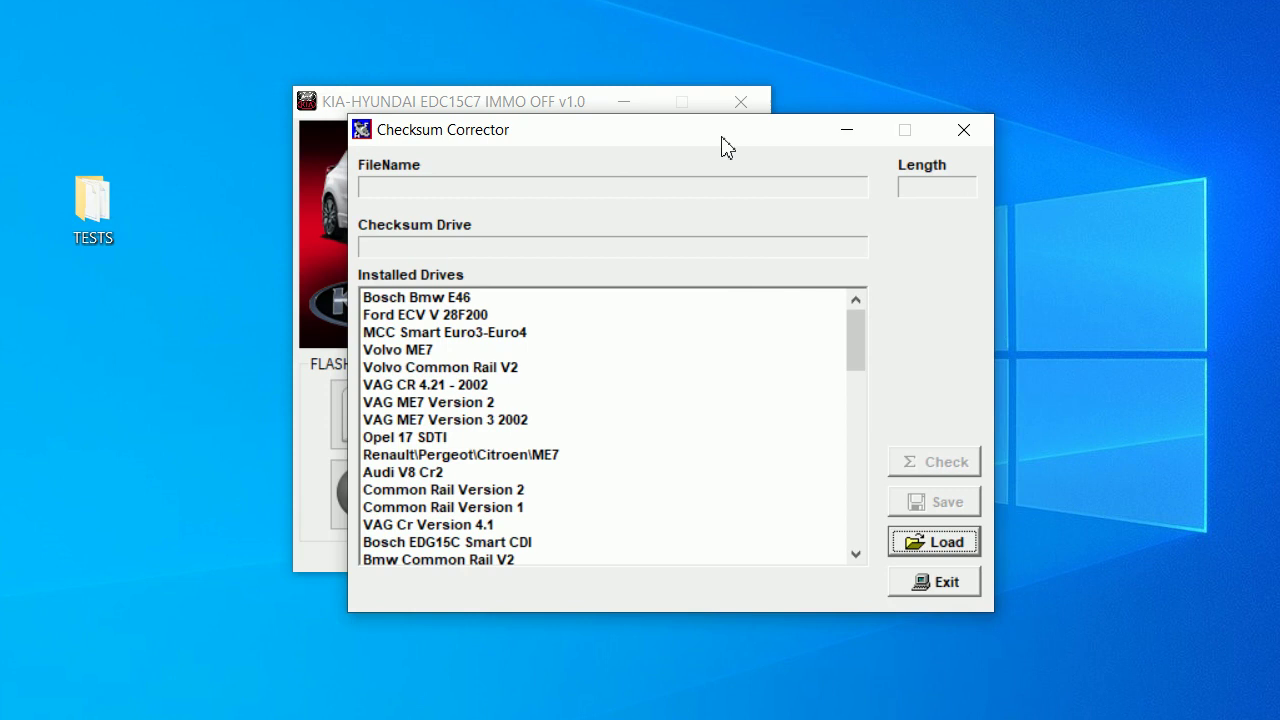
scroll(778, 349, down, 8)
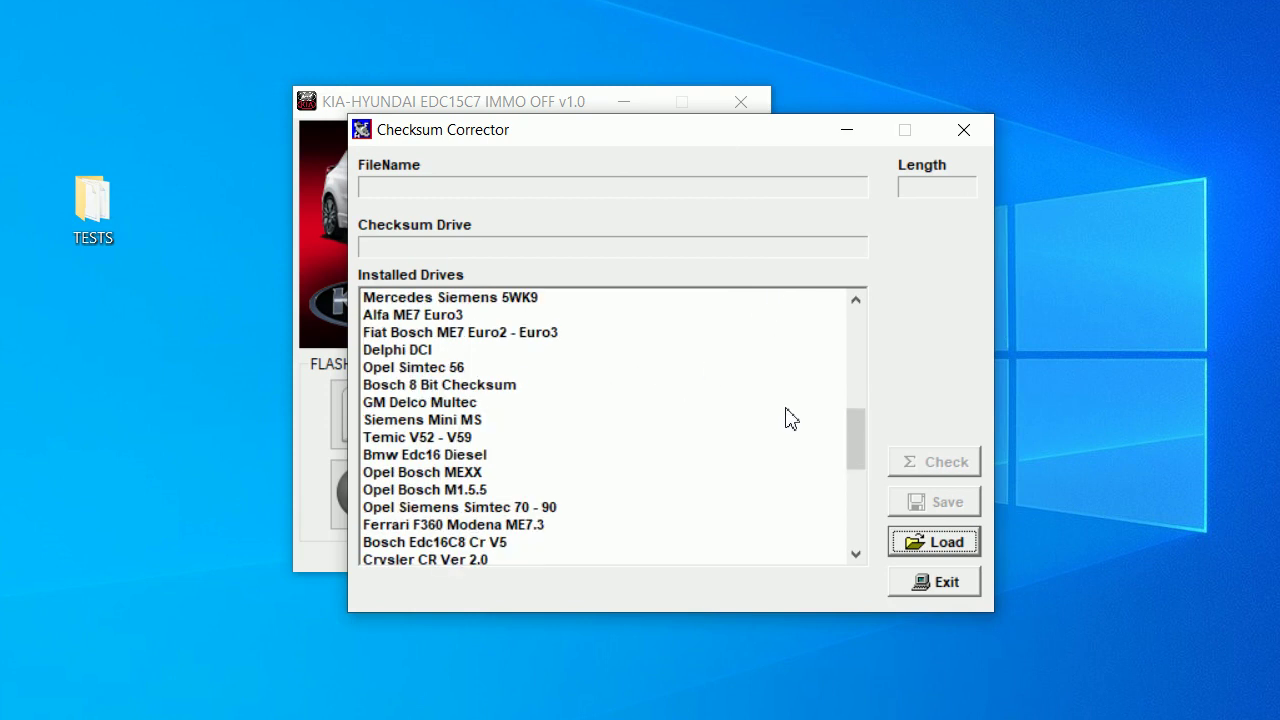
click(445, 388)
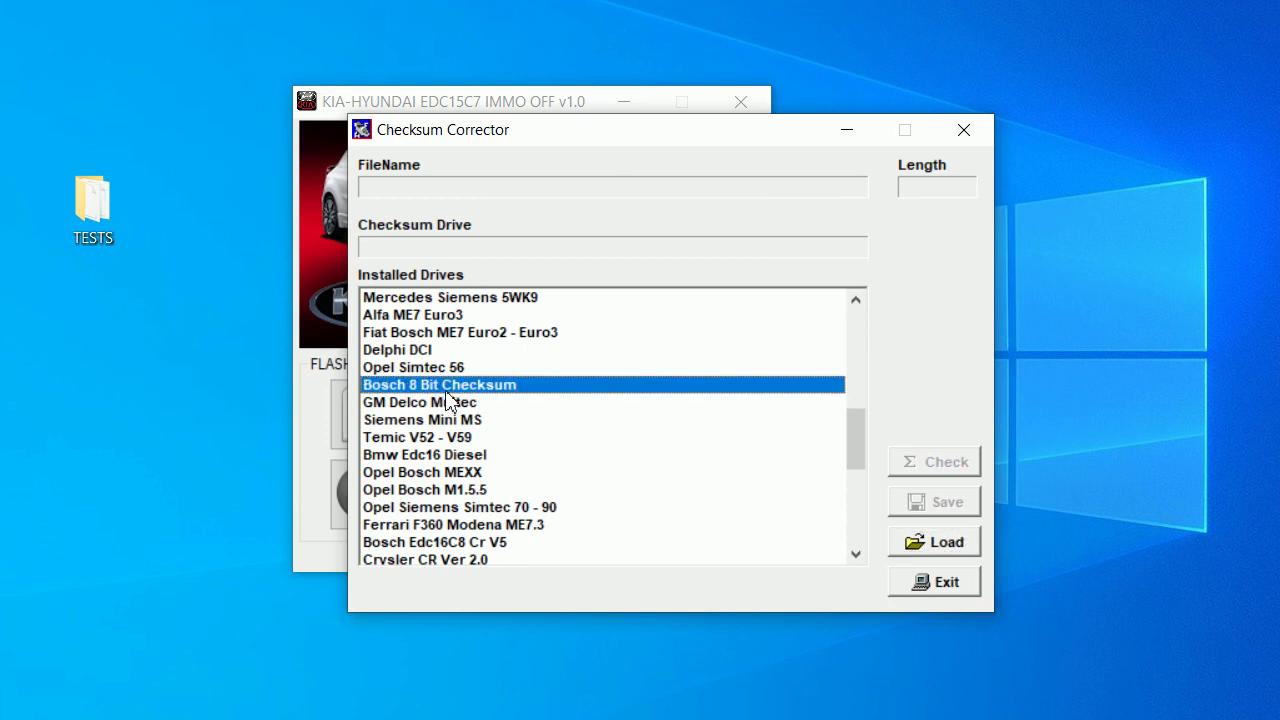
- Load 29F400BT_ORI_immo_off.BIN from the TESTS folder into the corrector
click(913, 542)
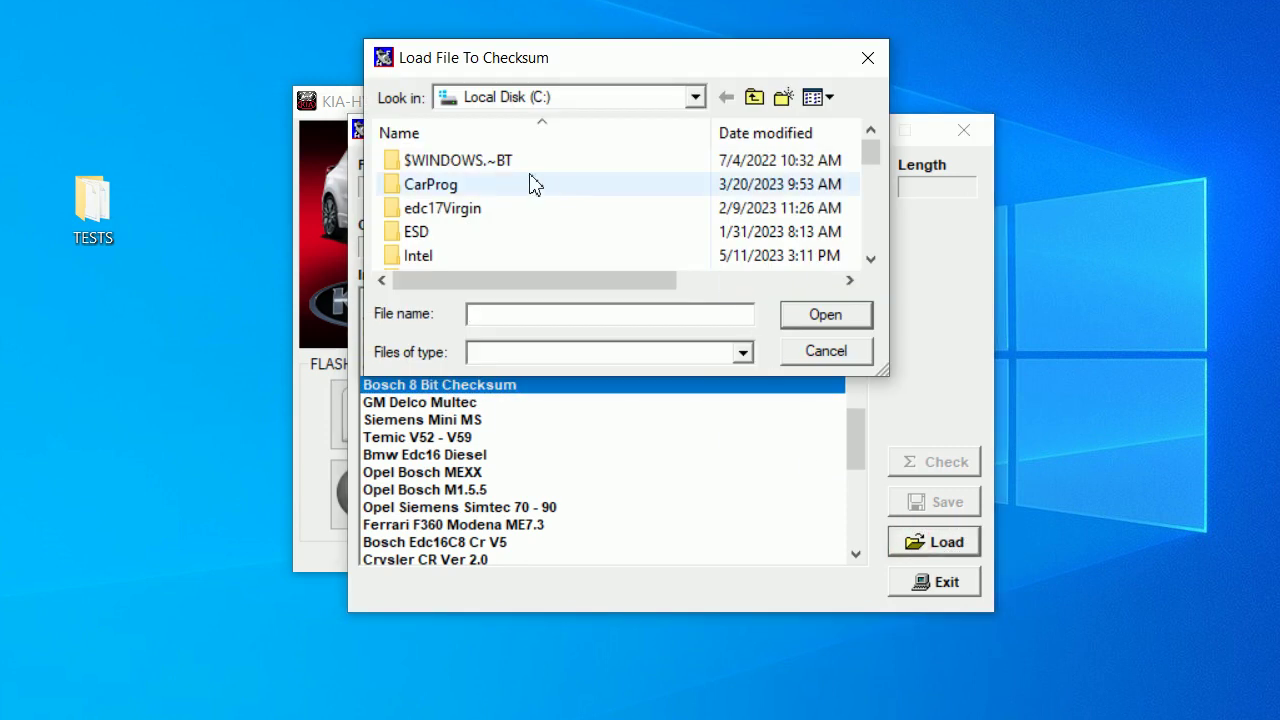
click(572, 99)
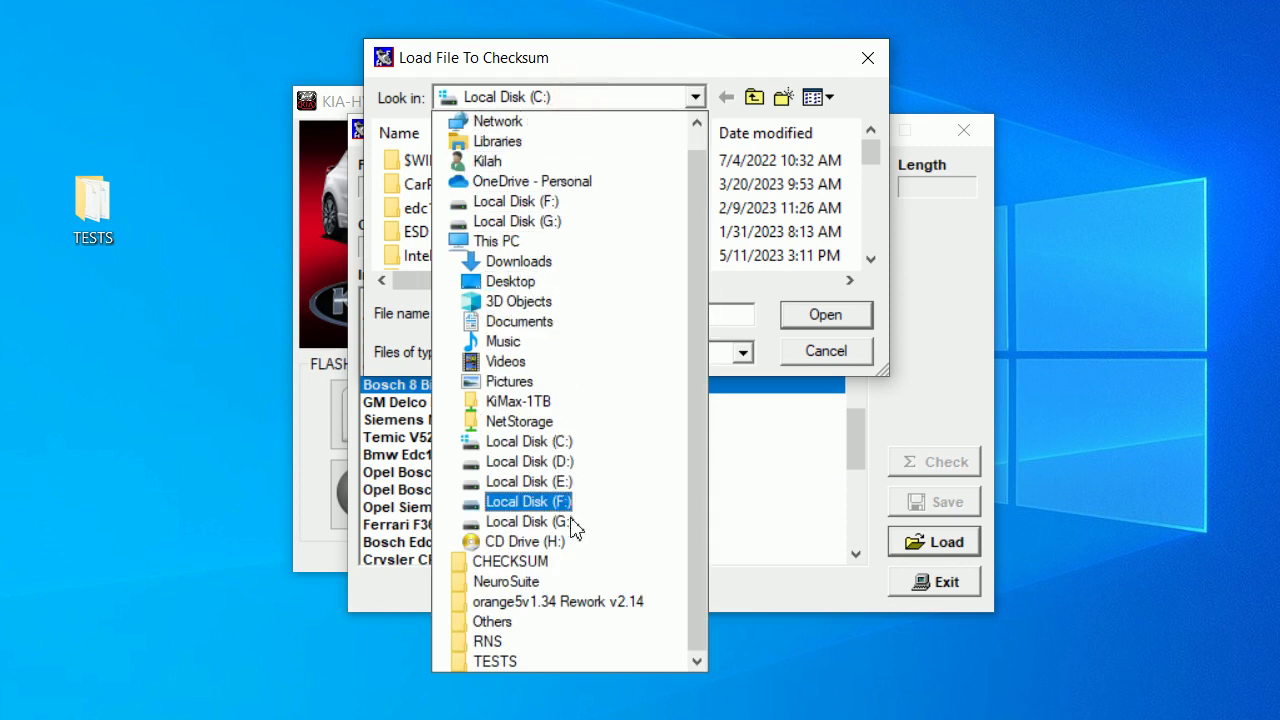
click(505, 662)
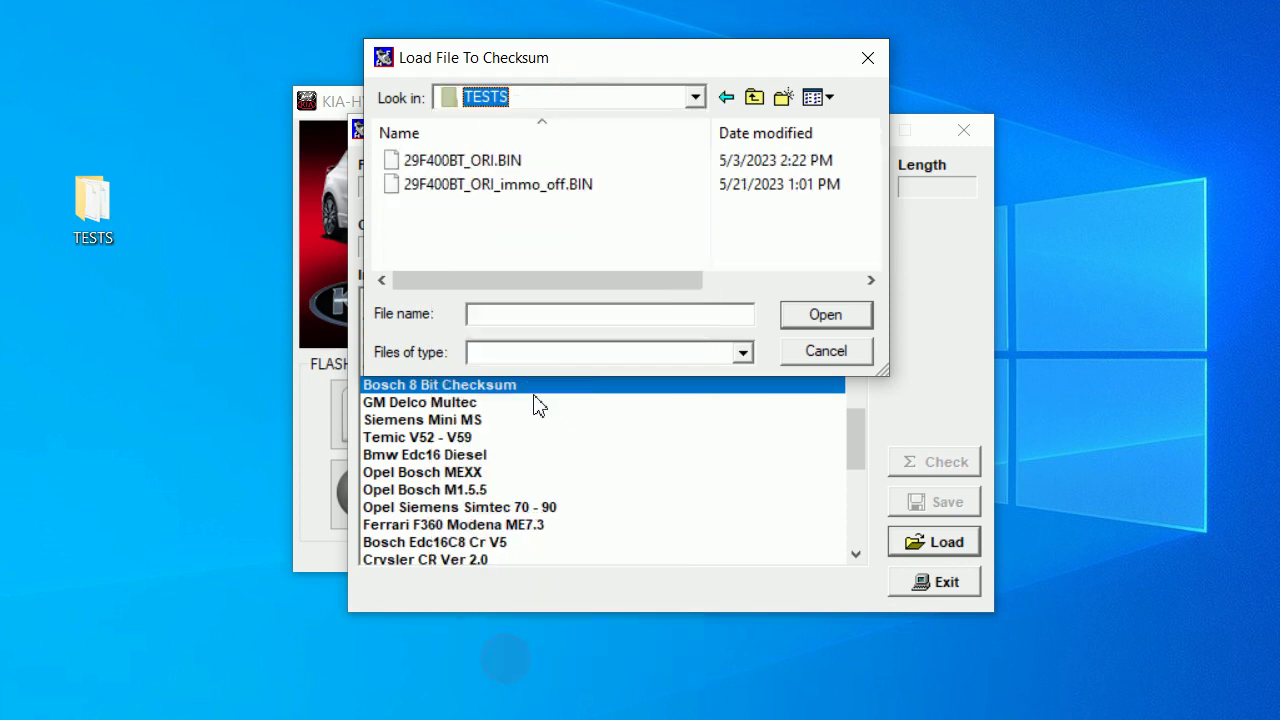
double_click(530, 186)
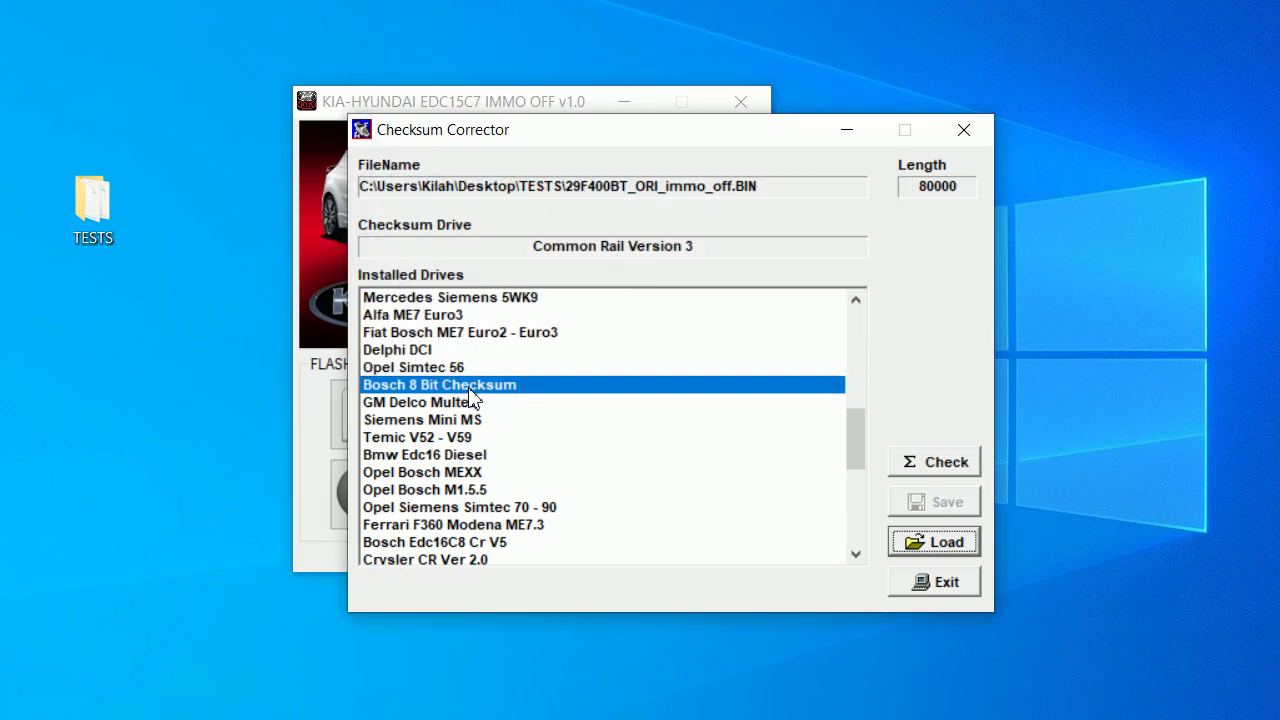
click(950, 468)
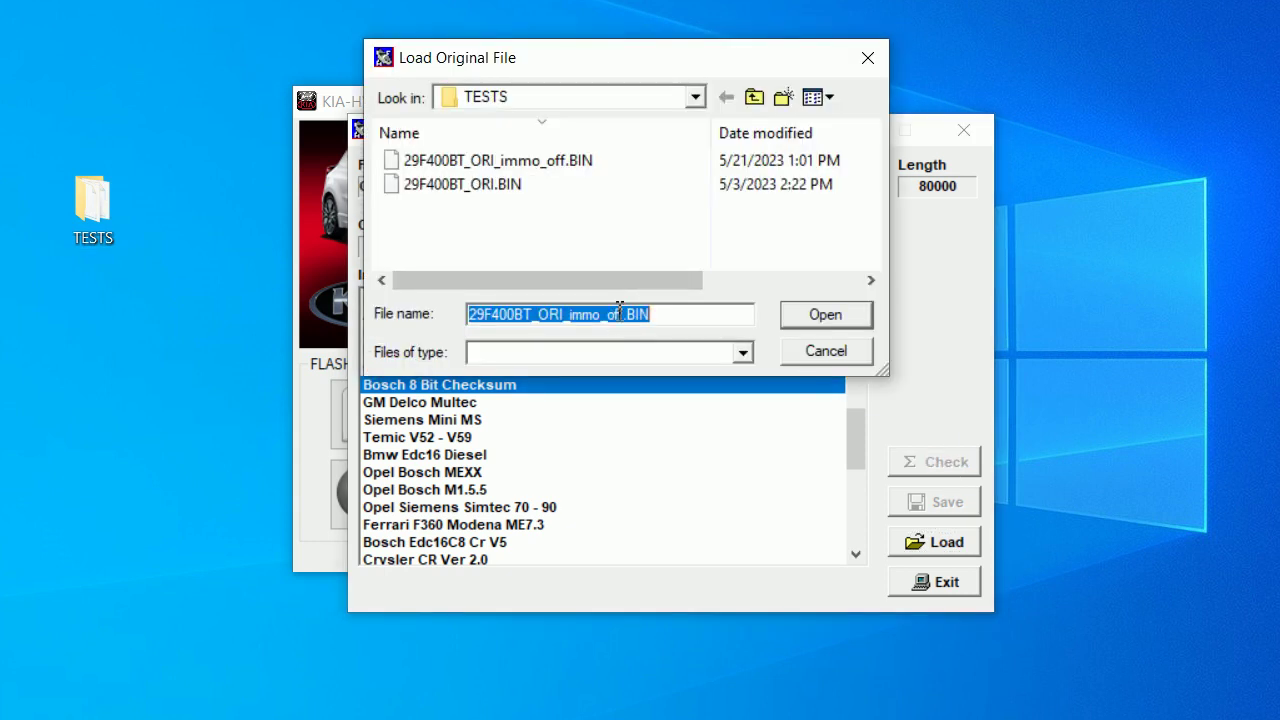
click(621, 316)
double_click(621, 316)
click(622, 316)
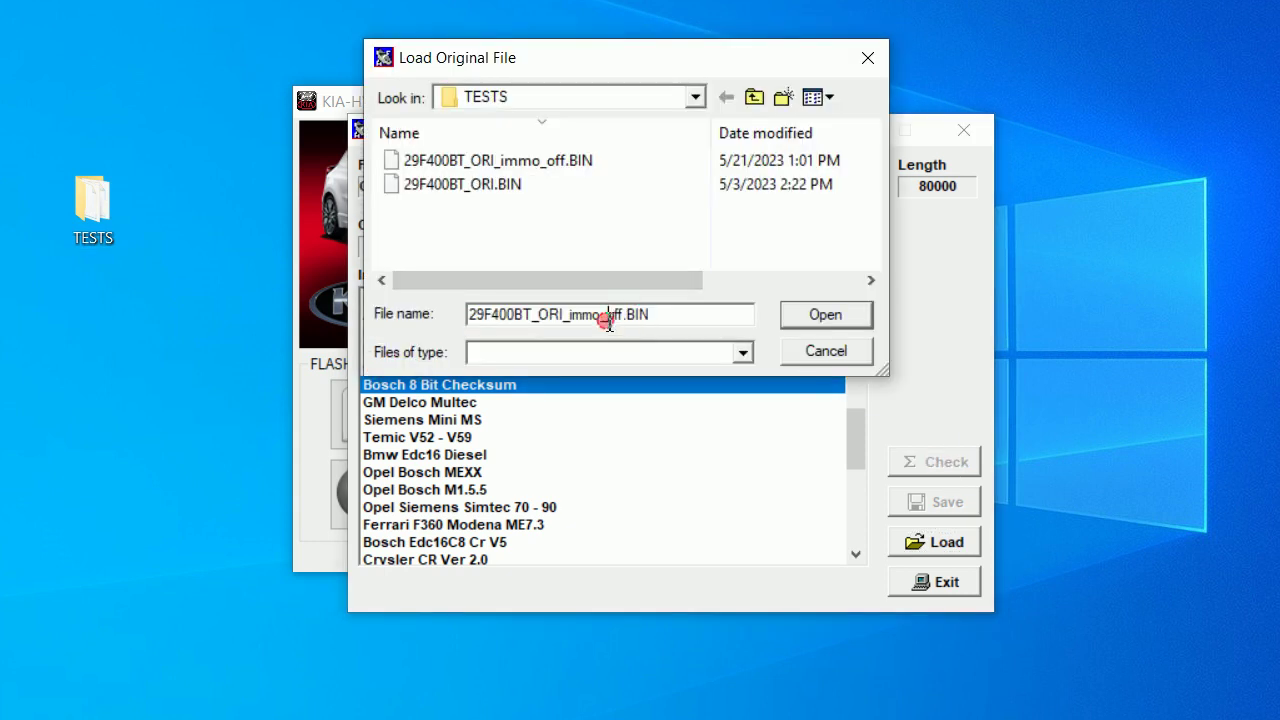
double_click(622, 316)
click(612, 315)
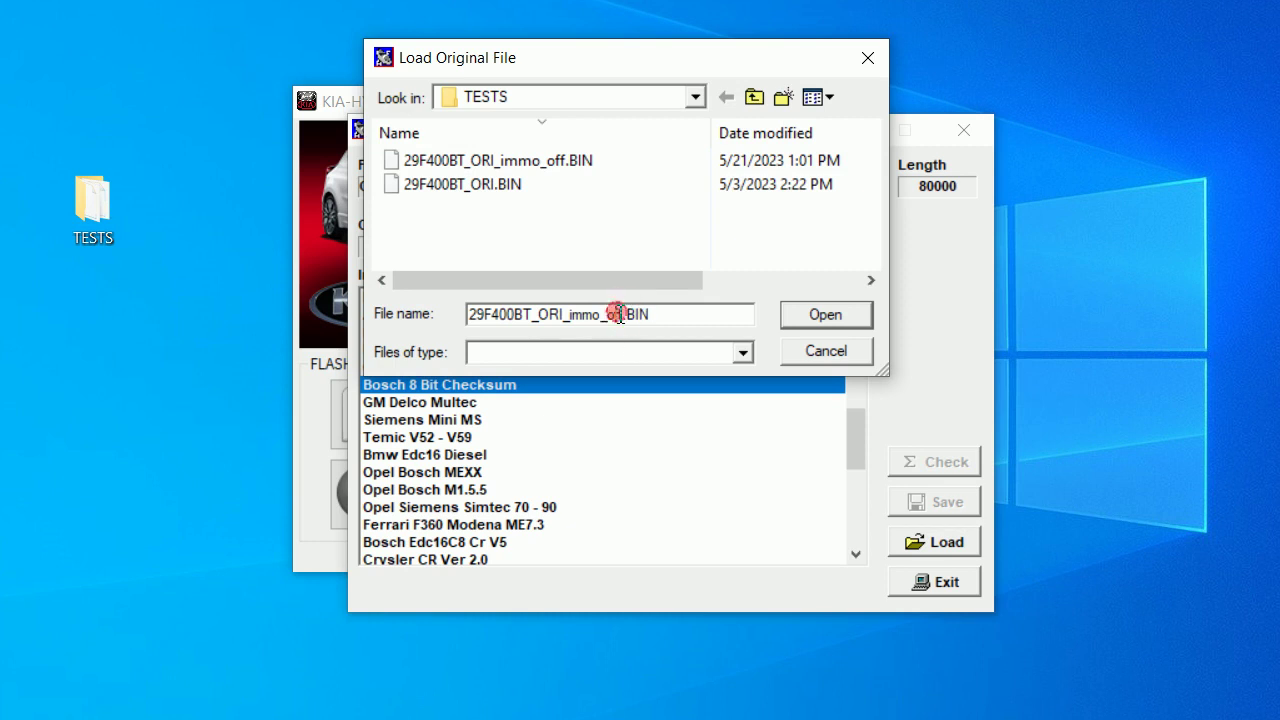
click(562, 316)
drag(562, 316, 538, 316)
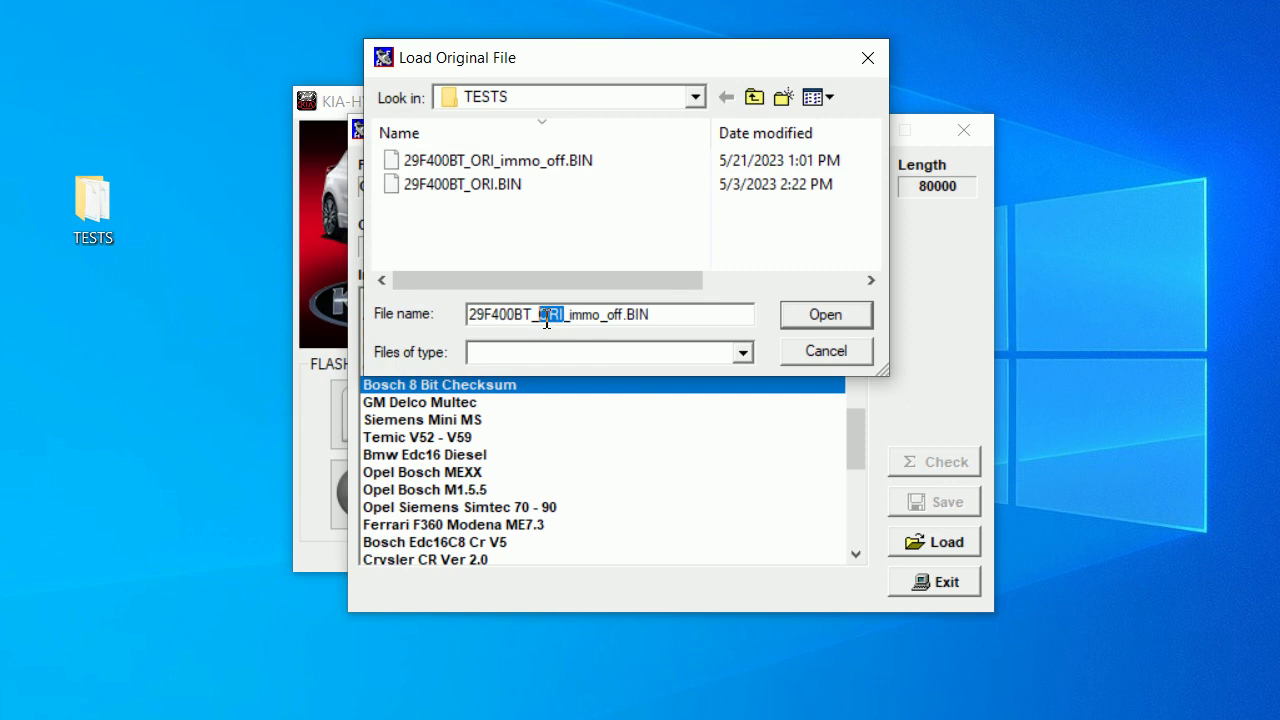
key(BackSpace)
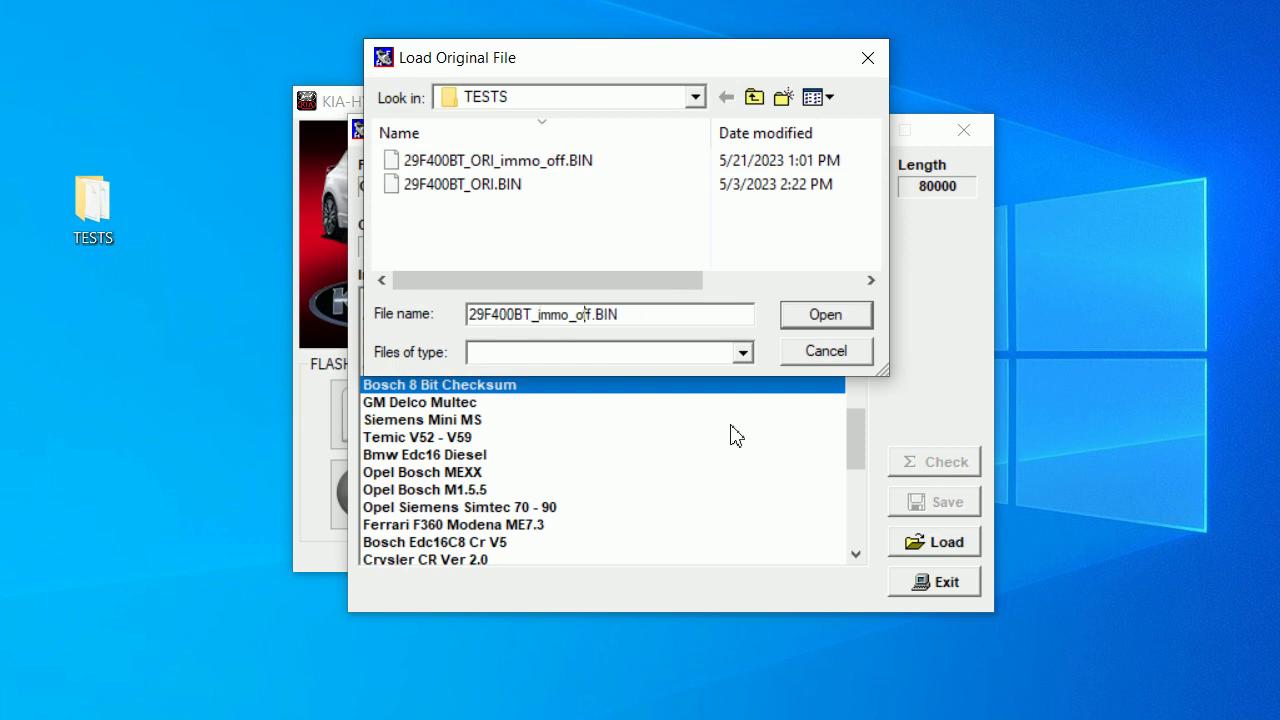
text(_ch)
text(ks)
key(BackSpace)
text(ok)
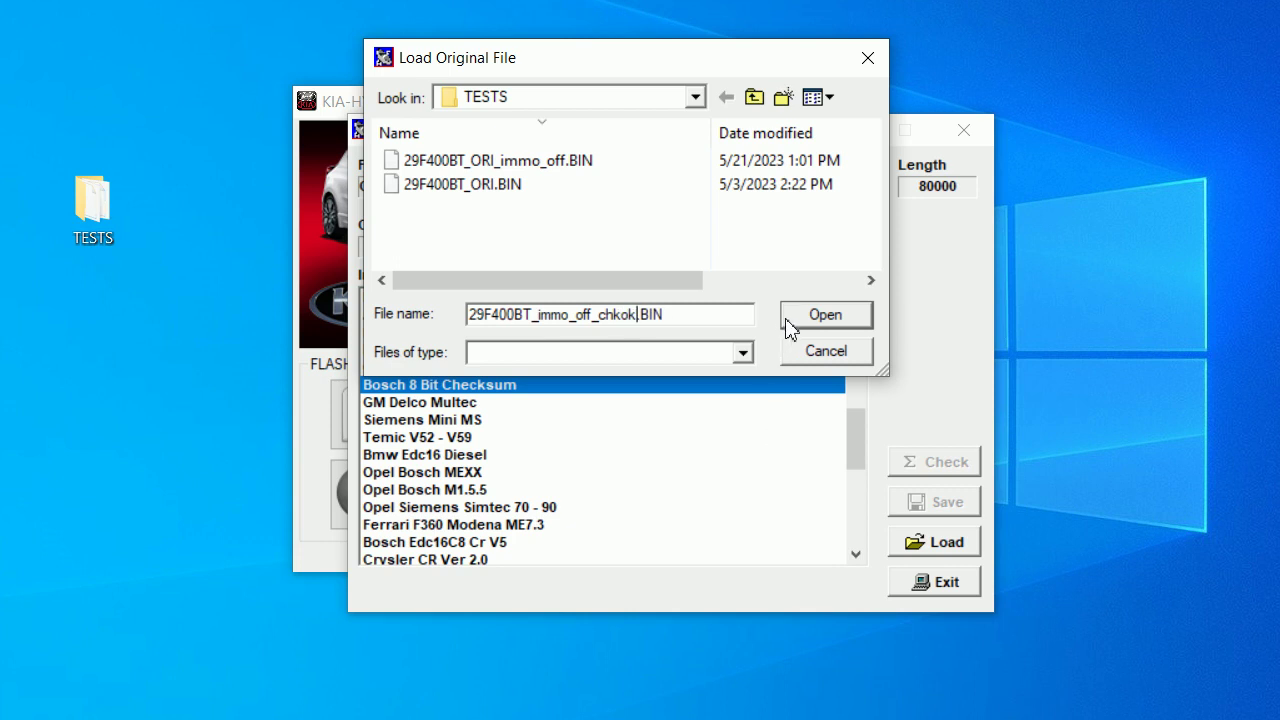
click(826, 318)
- Dismiss the file error and reload the immo_off BIN, getting Check Zones = 6, Corrected = 4
click(828, 405)
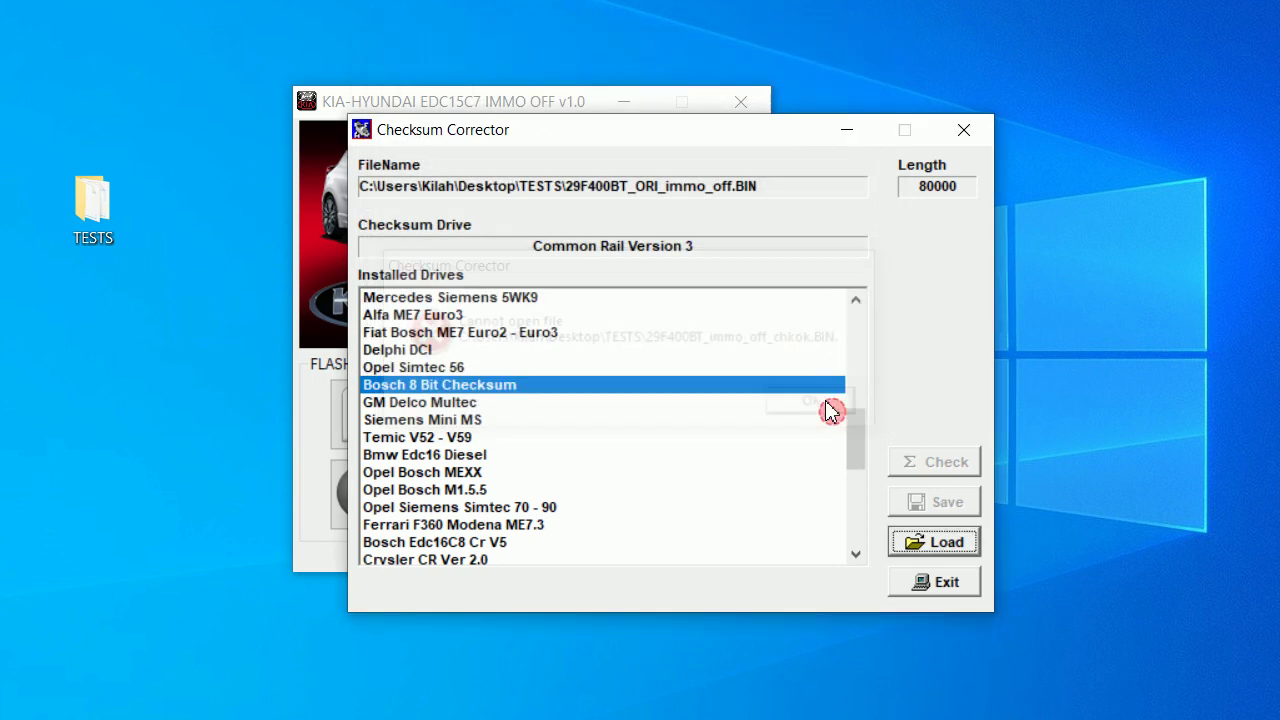
click(945, 548)
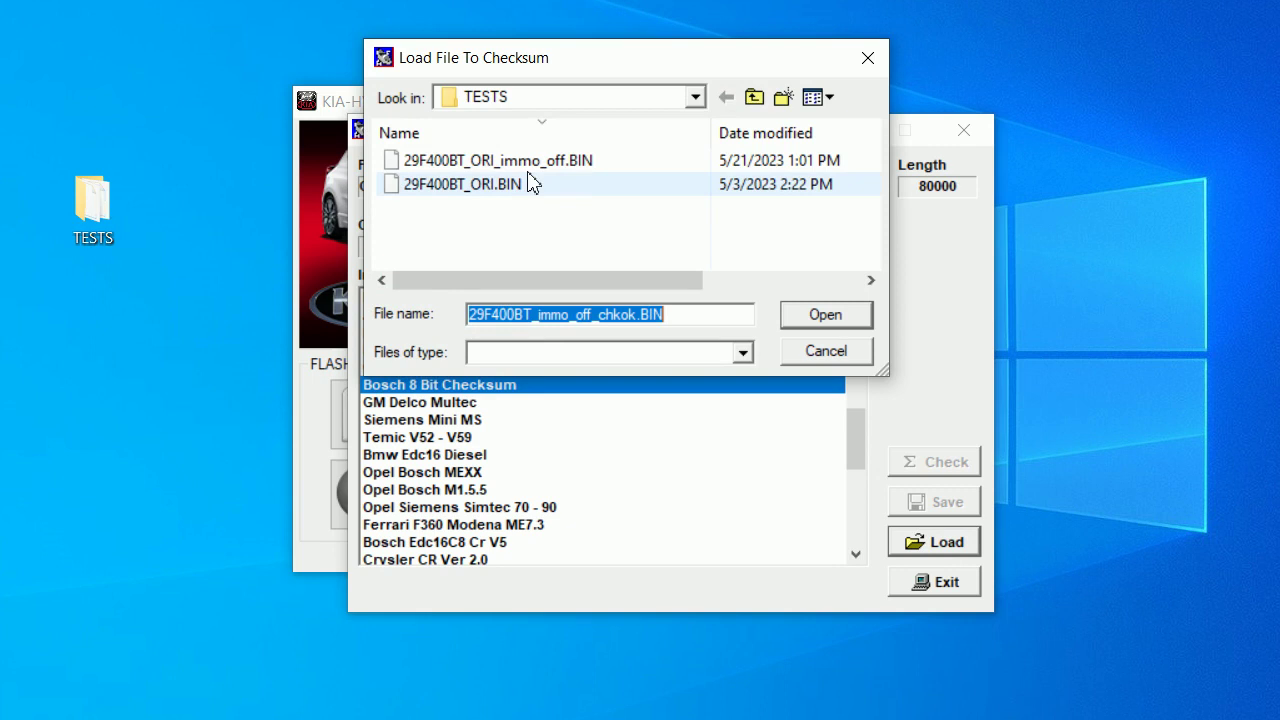
double_click(557, 163)
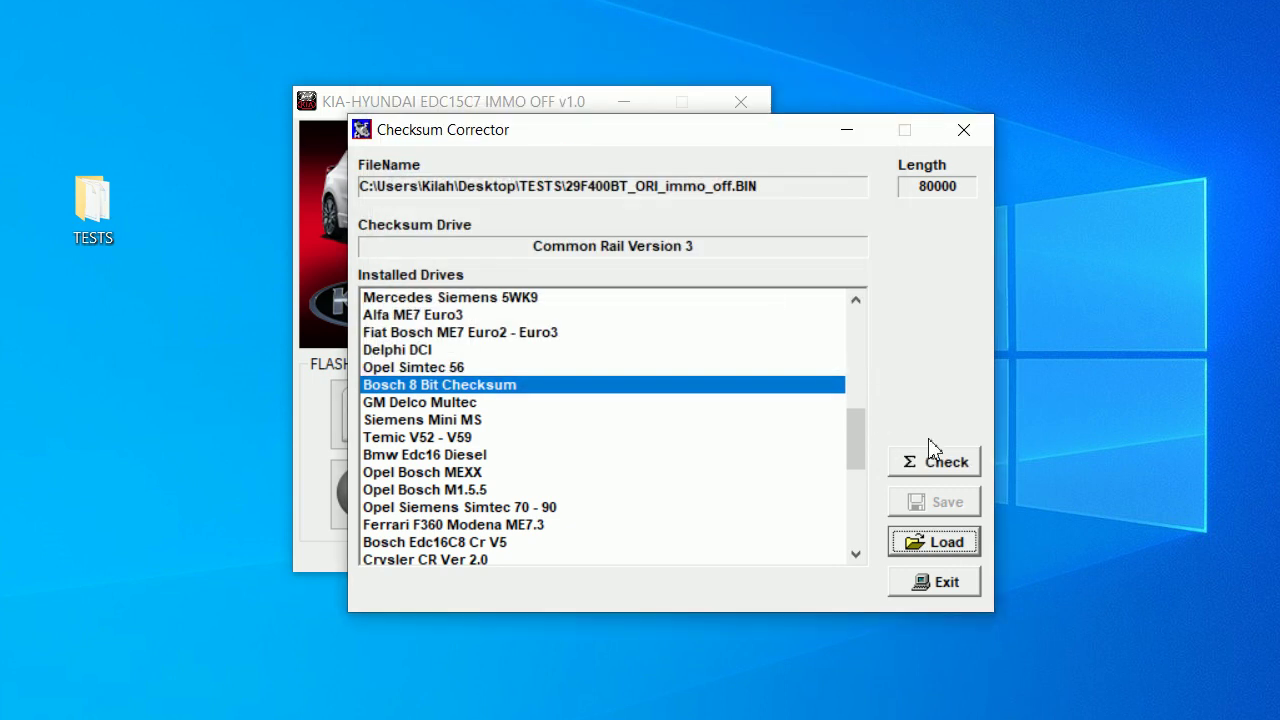
click(943, 462)
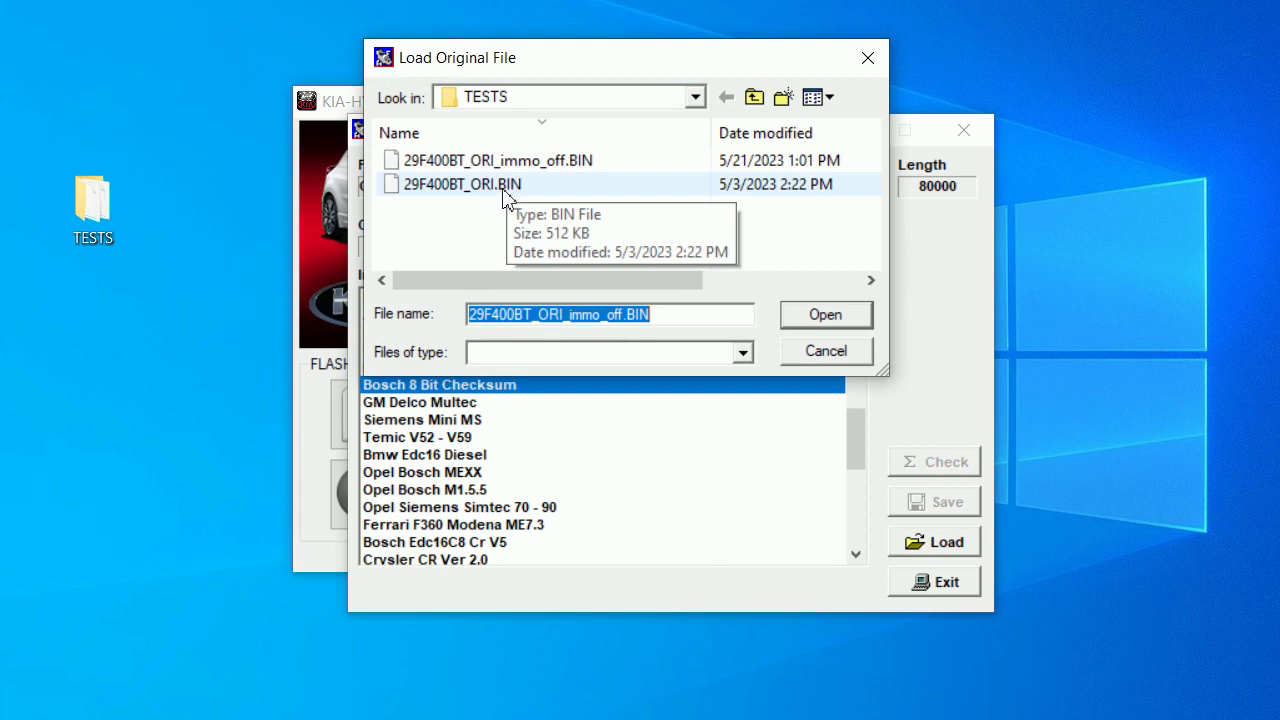
double_click(502, 188)
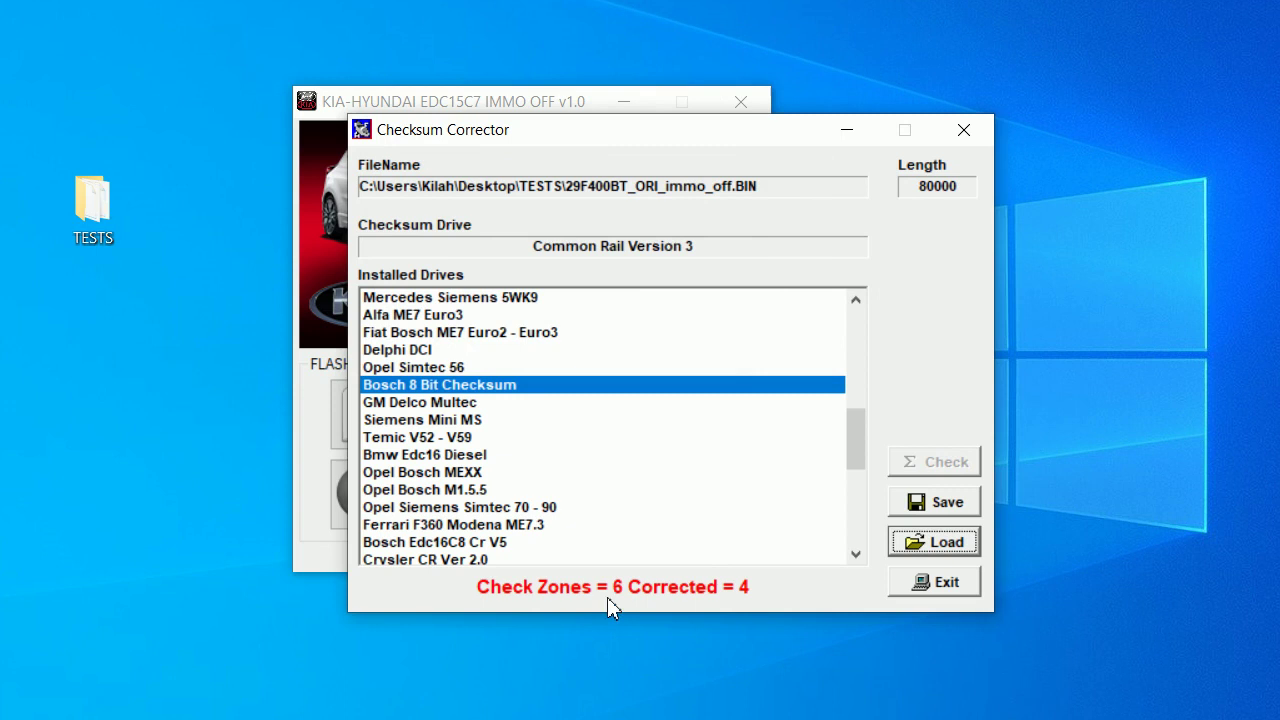
- Save the corrected file as 29F400BT_ORI_immo_chks.BIN, replacing 'off' with 'chks', then exit the corrector
click(955, 502)
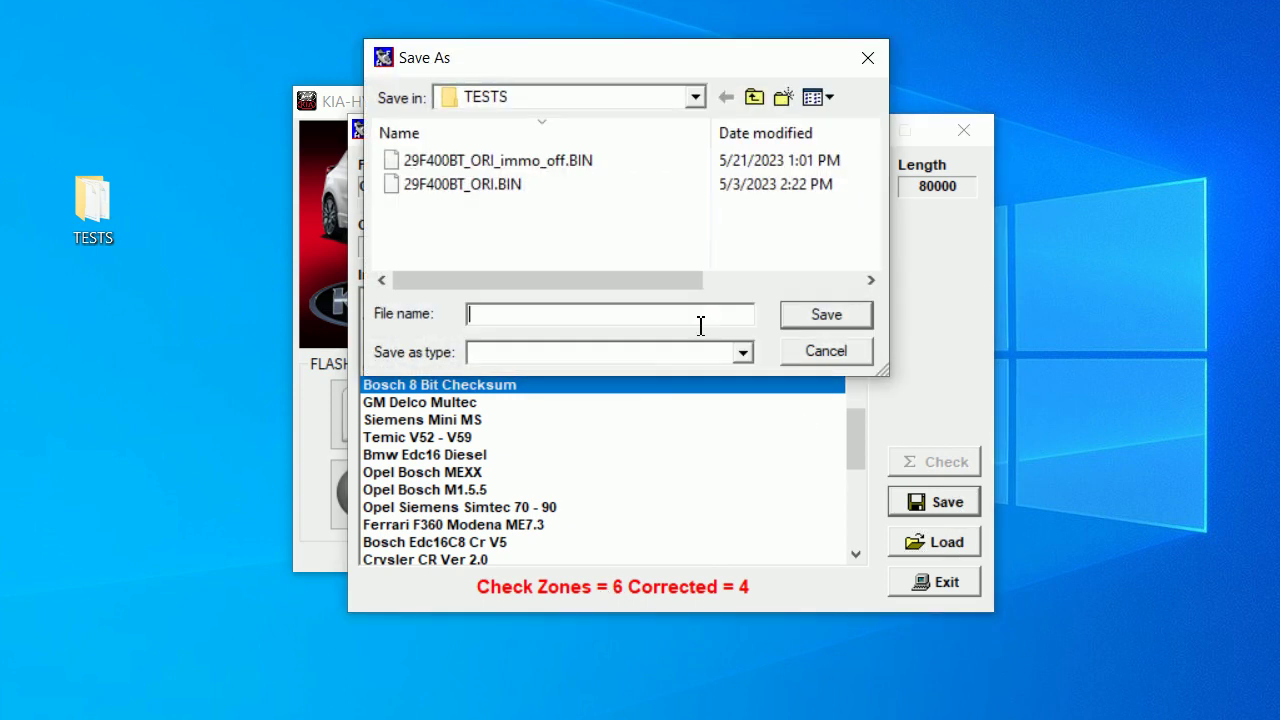
click(512, 163)
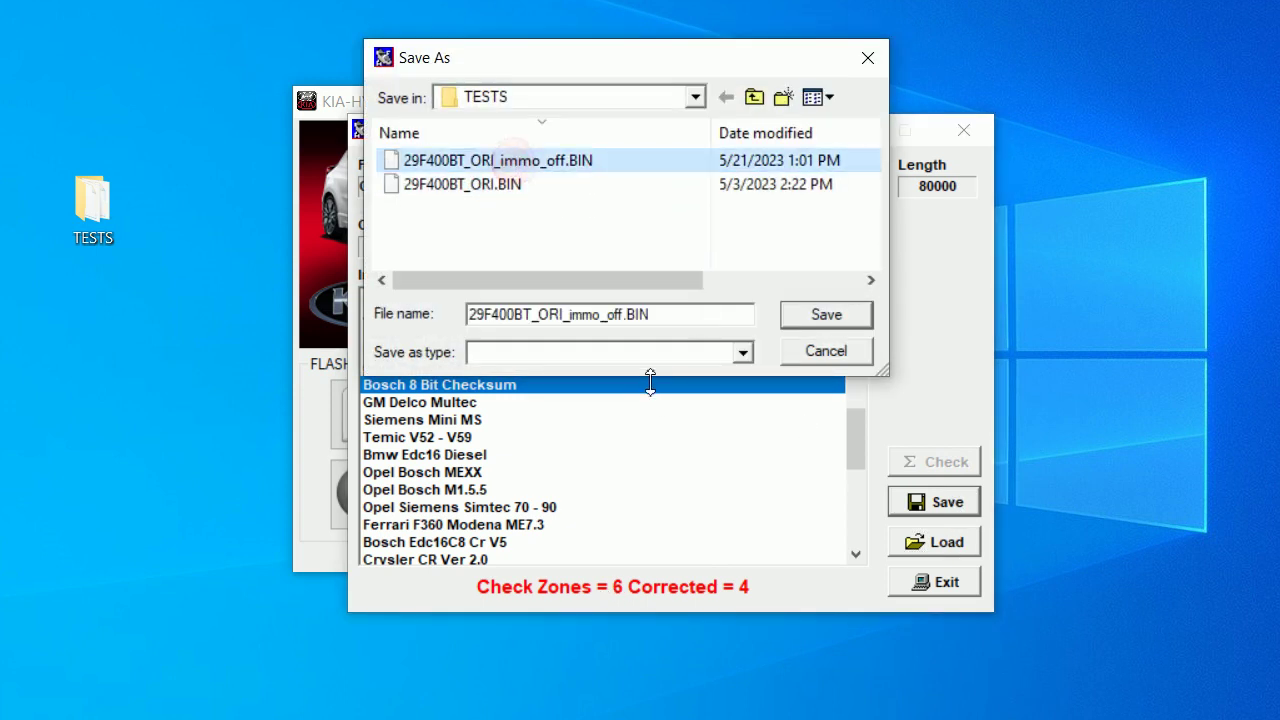
click(624, 318)
drag(607, 316, 621, 316)
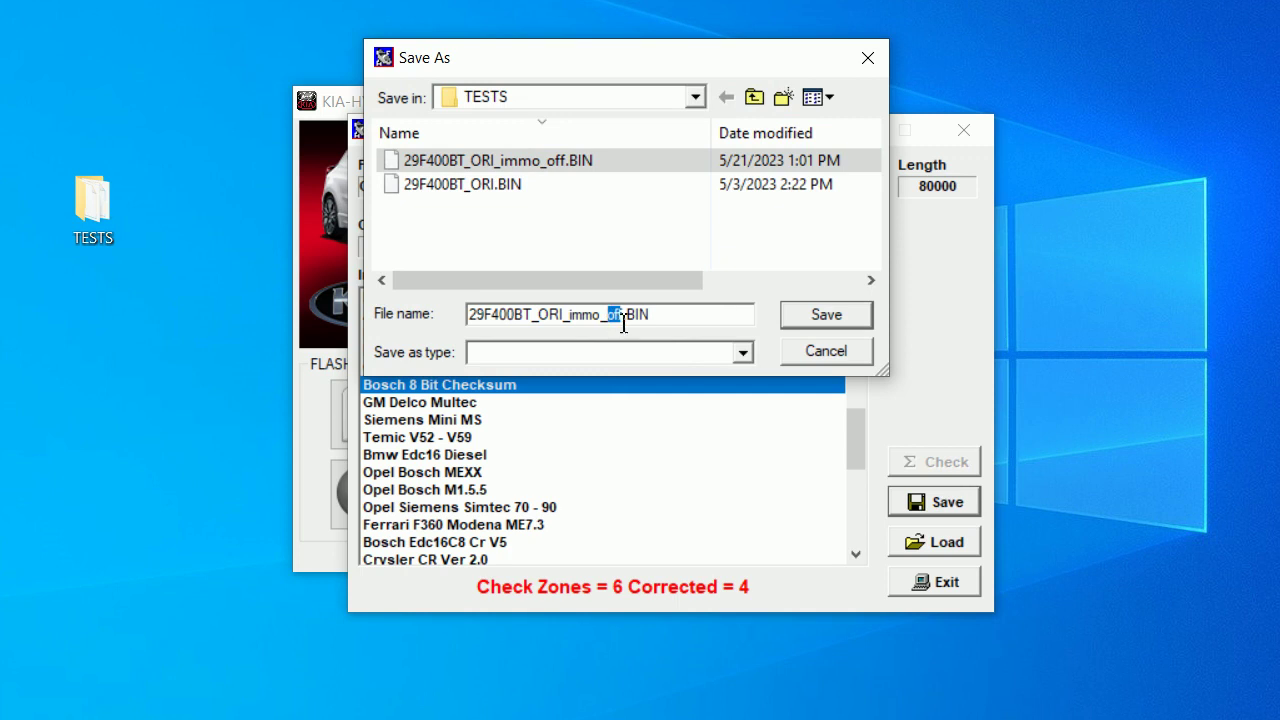
key(BackSpace)
text(chk)
text(sok)
key(Return)
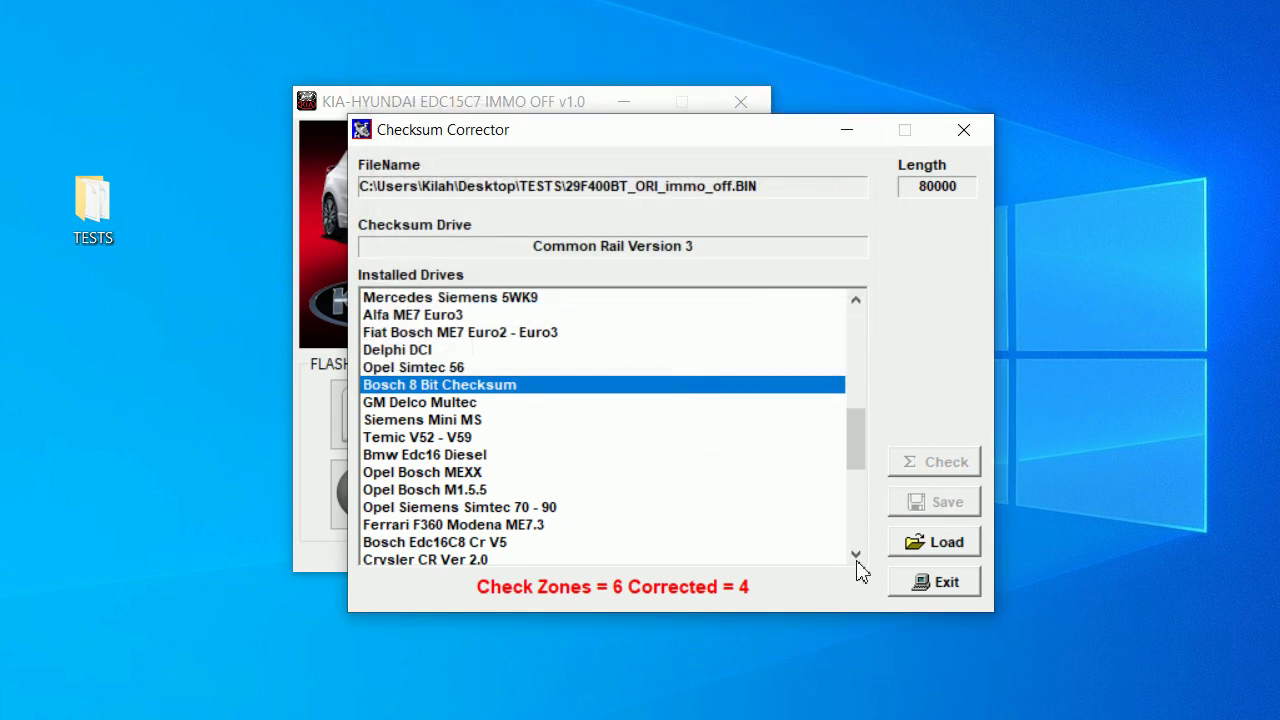
click(943, 585)
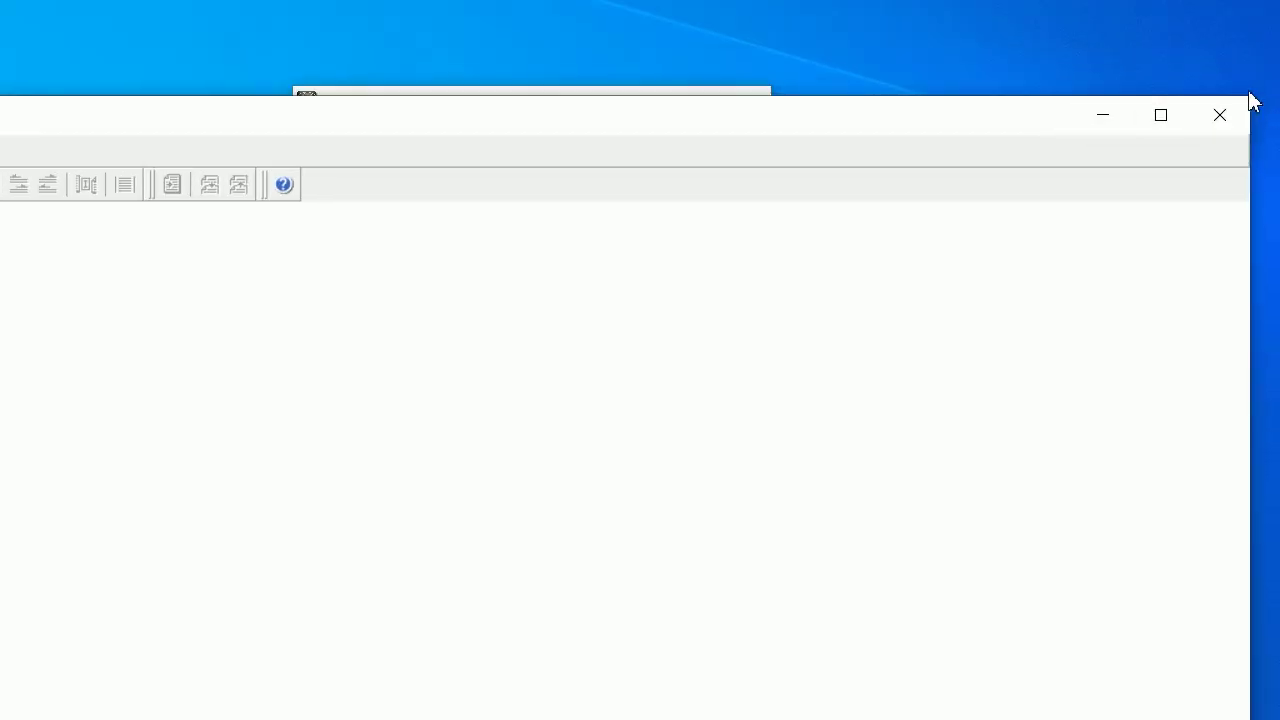
- Resize and move the HexCmp2 window back on screen, then open the TESTS desktop folder
mouse_move(1250, 97)
mouse_down()
mouse_move(686, 297)
mouse_move(274, 486)
mouse_up()
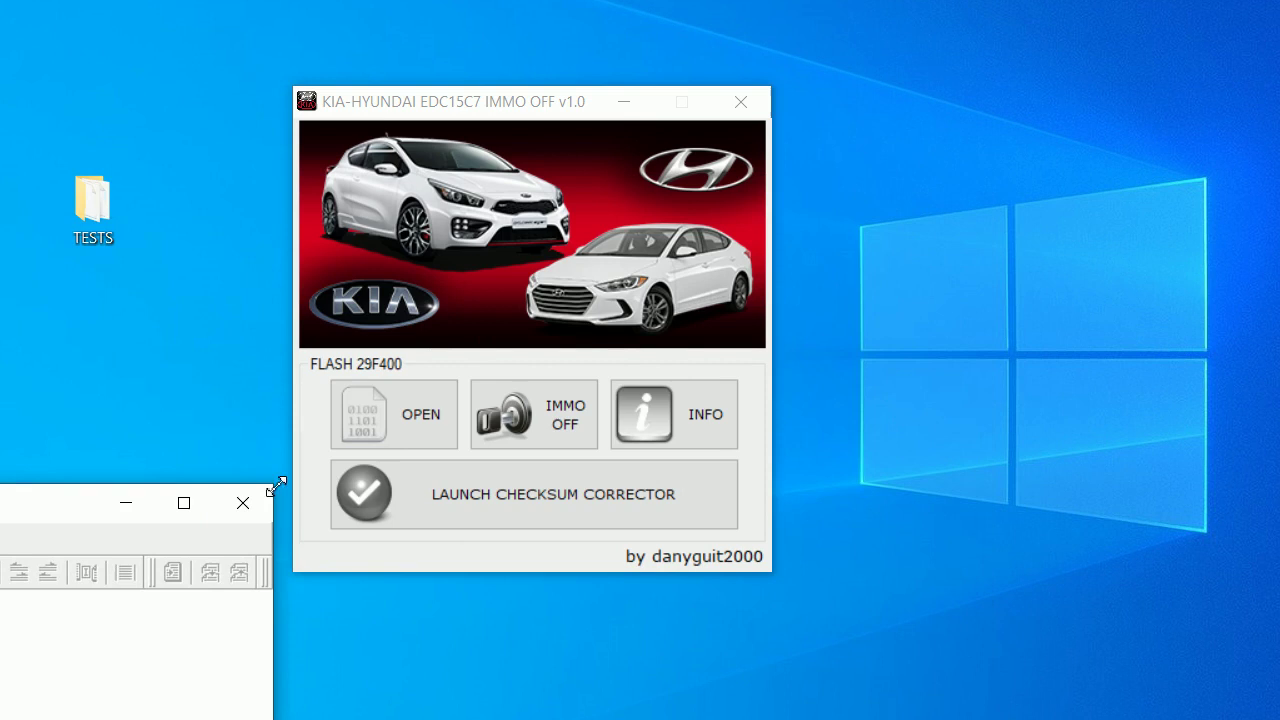
mouse_move(30, 518)
mouse_down()
mouse_move(769, 117)
mouse_move(818, 48)
mouse_up()
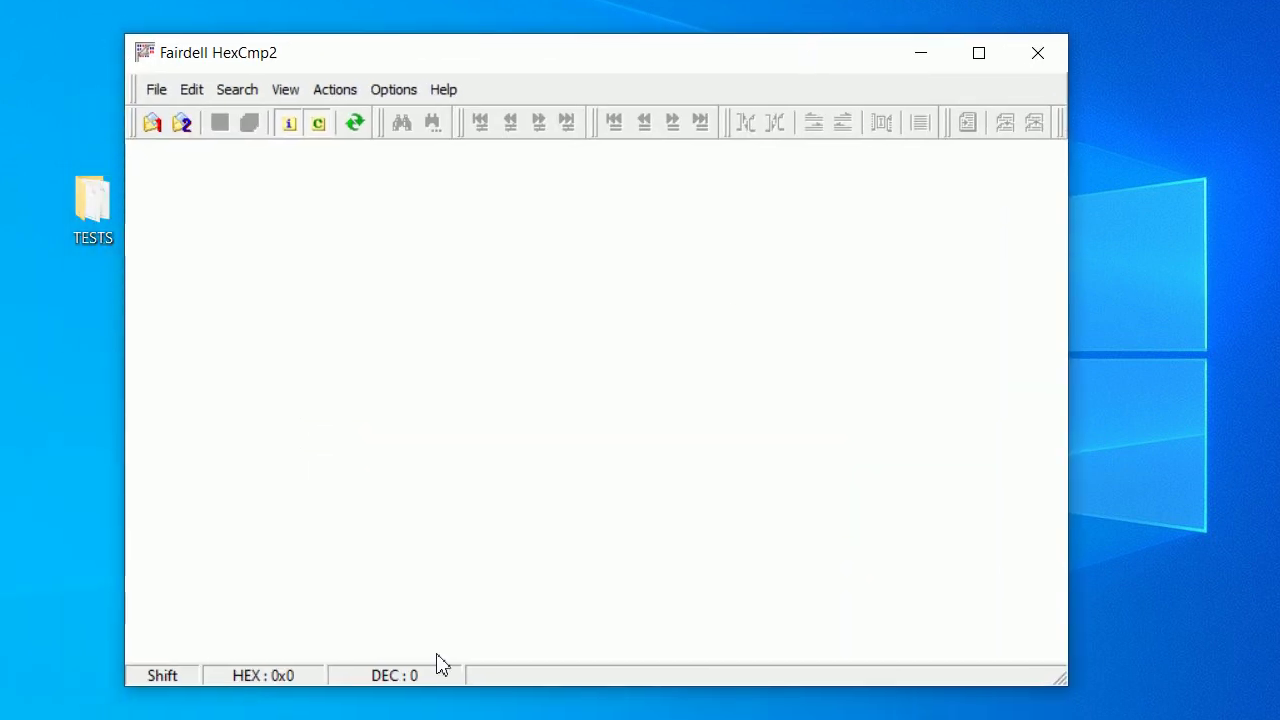
double_click(98, 198)
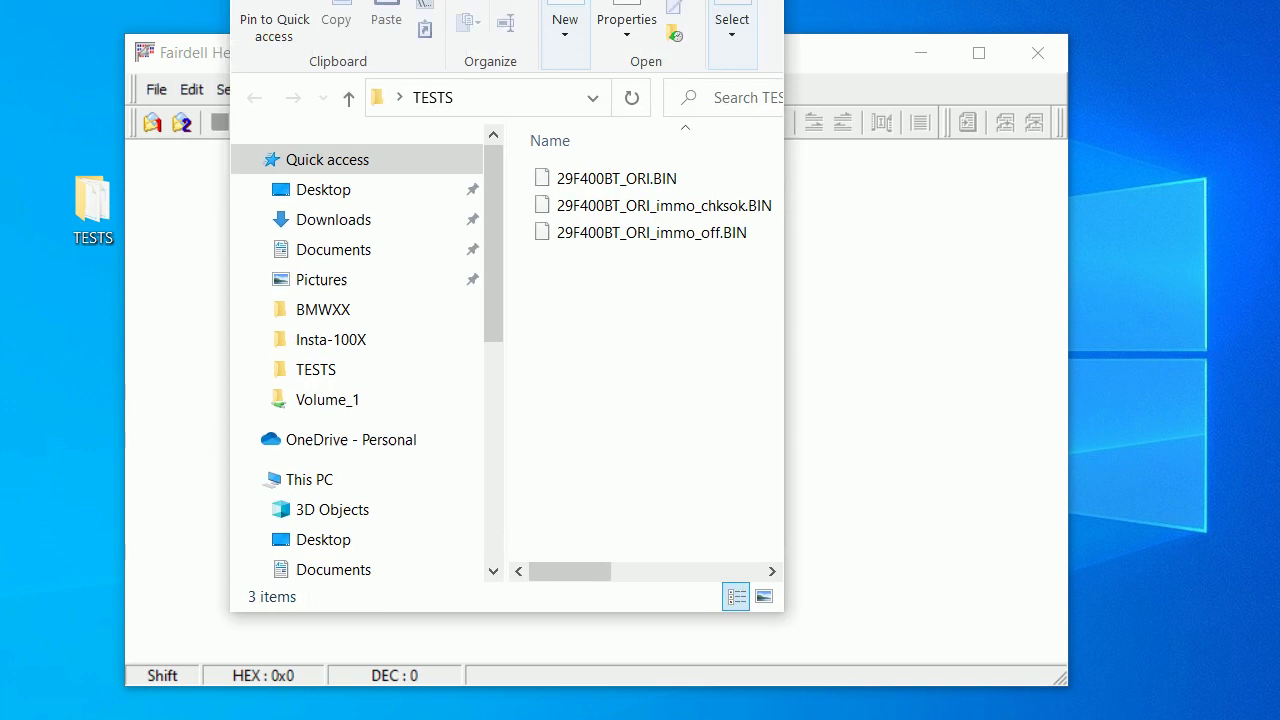
- Load the checksum-corrected file and the immo_off BIN into HexCmp2 for comparison
mouse_move(511, 49)
mouse_down()
mouse_move(1011, 86)
mouse_move(1060, 54)
mouse_up()
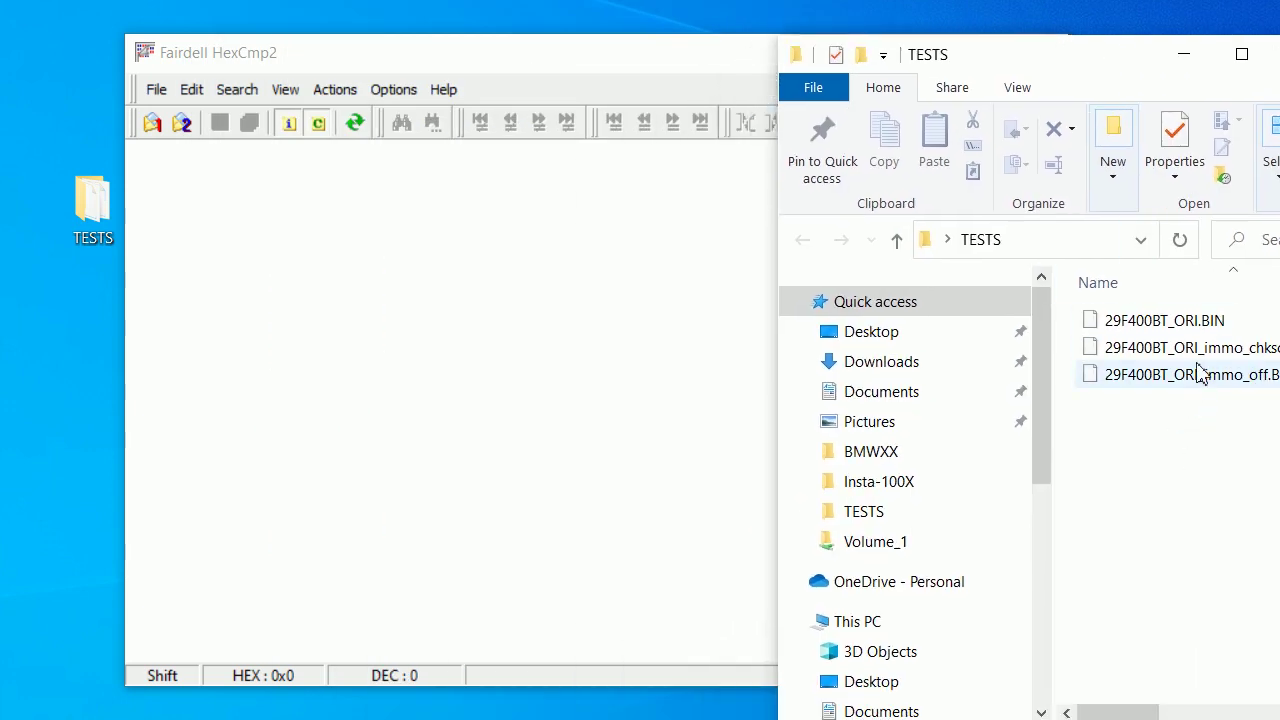
mouse_move(1194, 348)
mouse_down()
mouse_move(354, 434)
mouse_move(398, 385)
mouse_up()
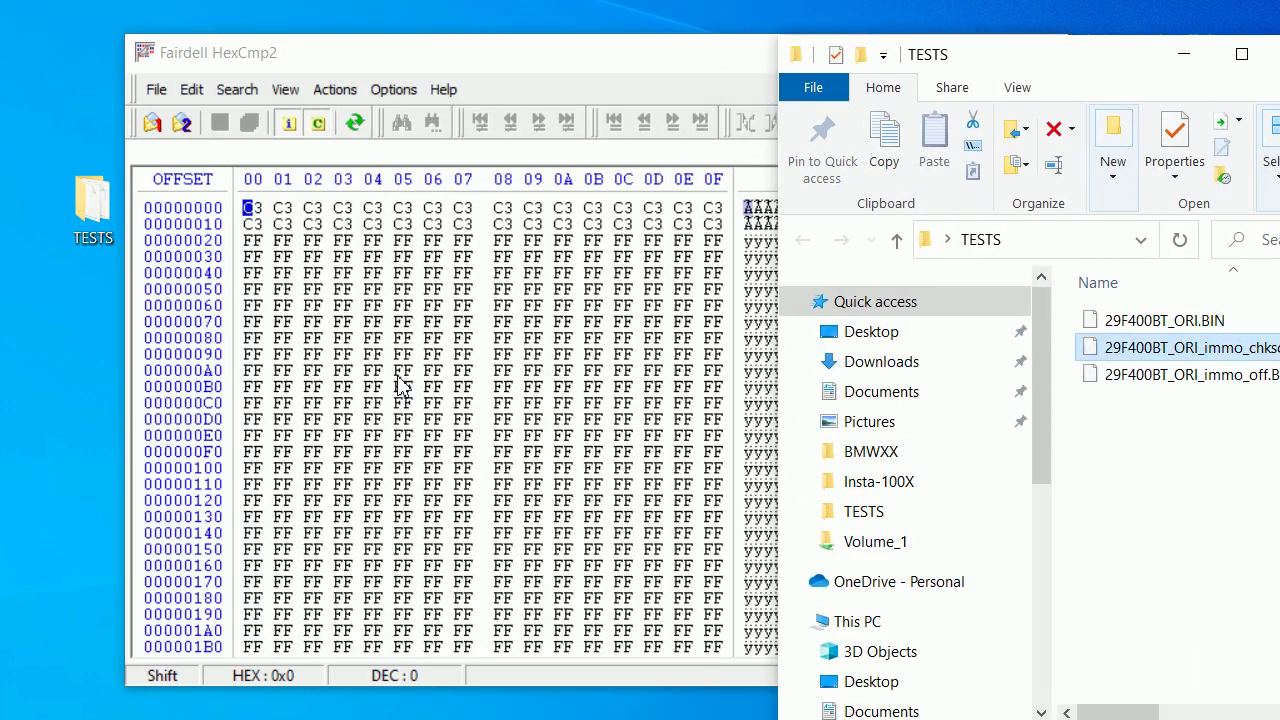
mouse_move(1198, 375)
mouse_down()
mouse_move(216, 535)
mouse_move(240, 543)
mouse_up()
click(1184, 54)
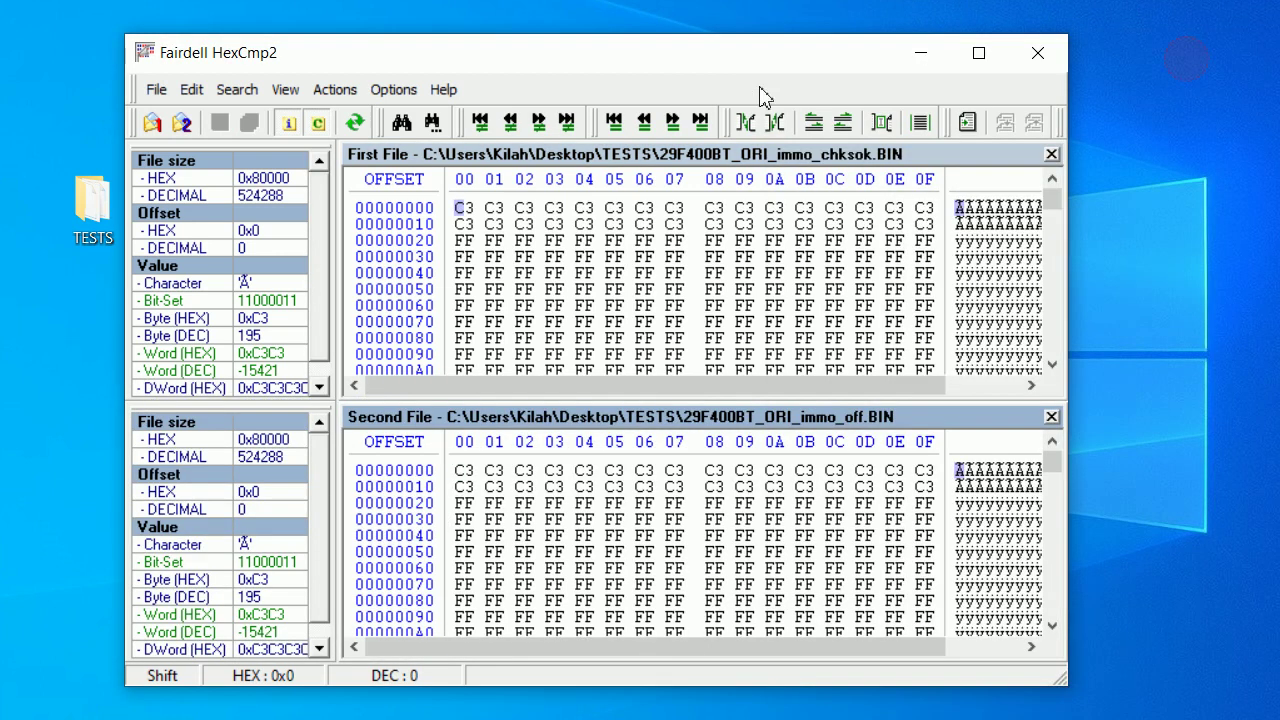
mouse_move(757, 69)
mouse_down()
mouse_move(739, 49)
mouse_move(734, 64)
mouse_up()
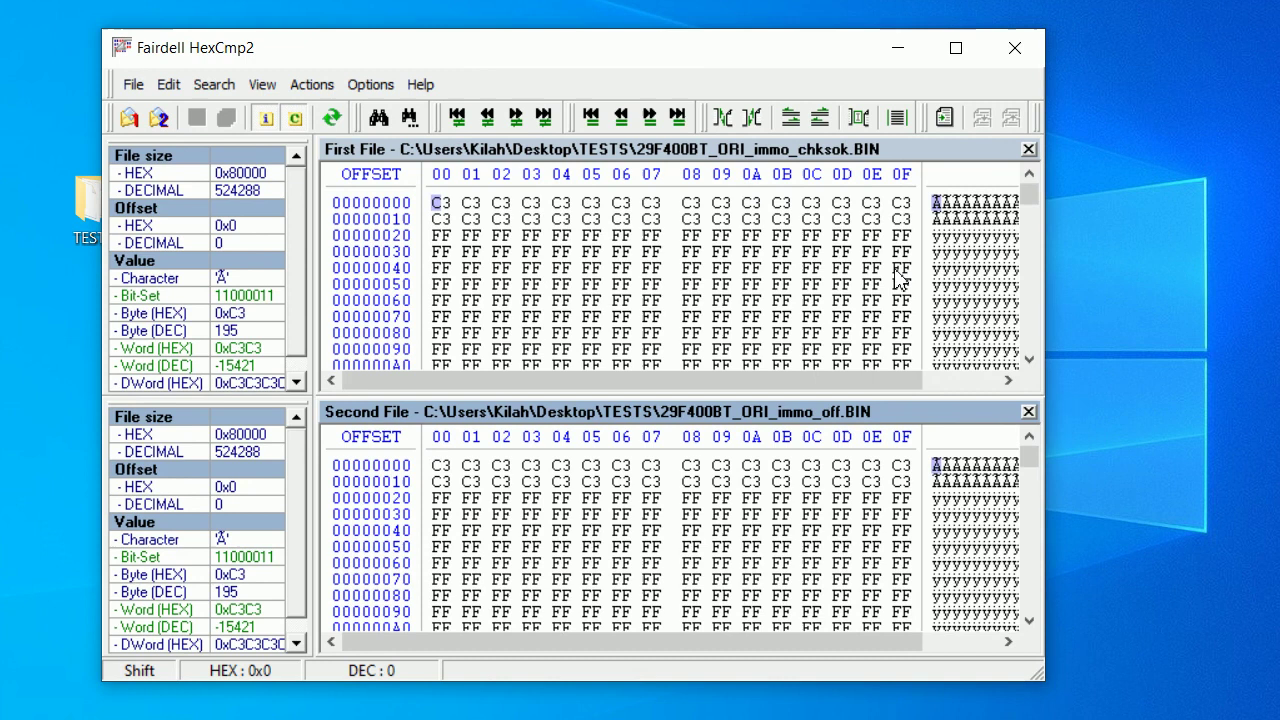
- Step through the differences at 0xFFFC, 0x7BD7C and 0x7FDFC between the two files
key(F6)
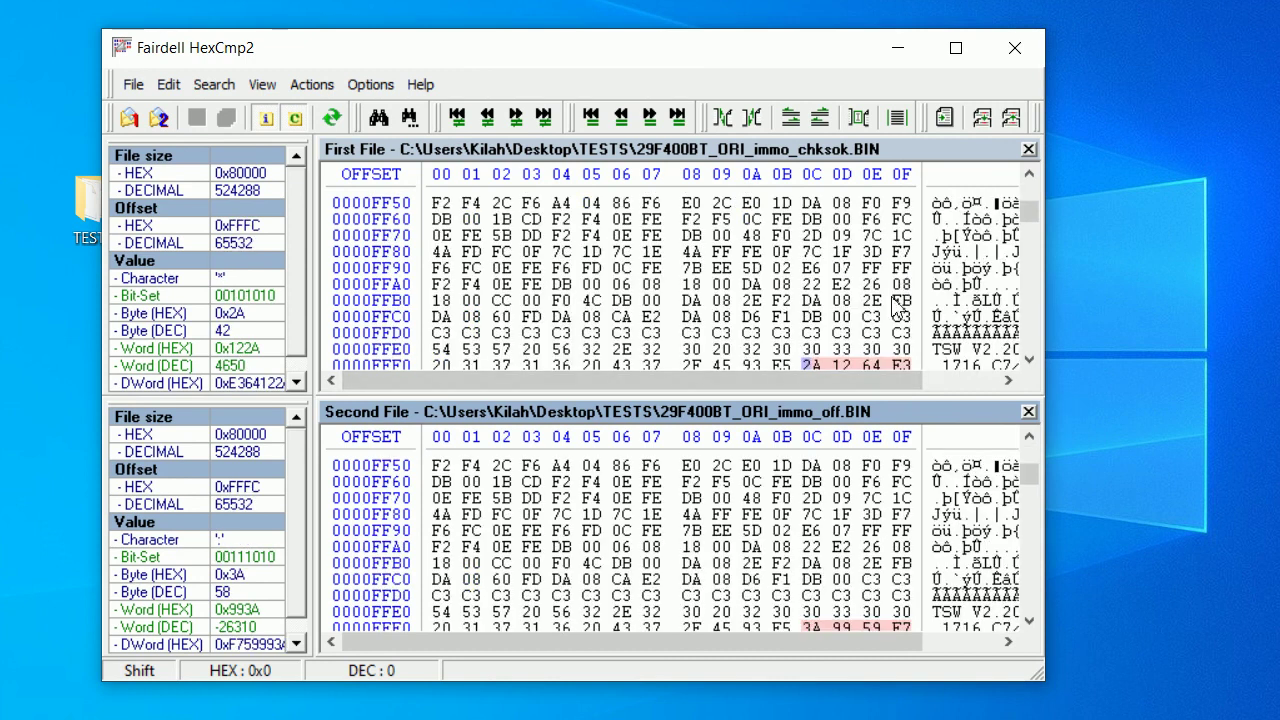
scroll(873, 327, down, 4)
scroll(873, 327, up, 4)
drag(1041, 678, 1176, 719)
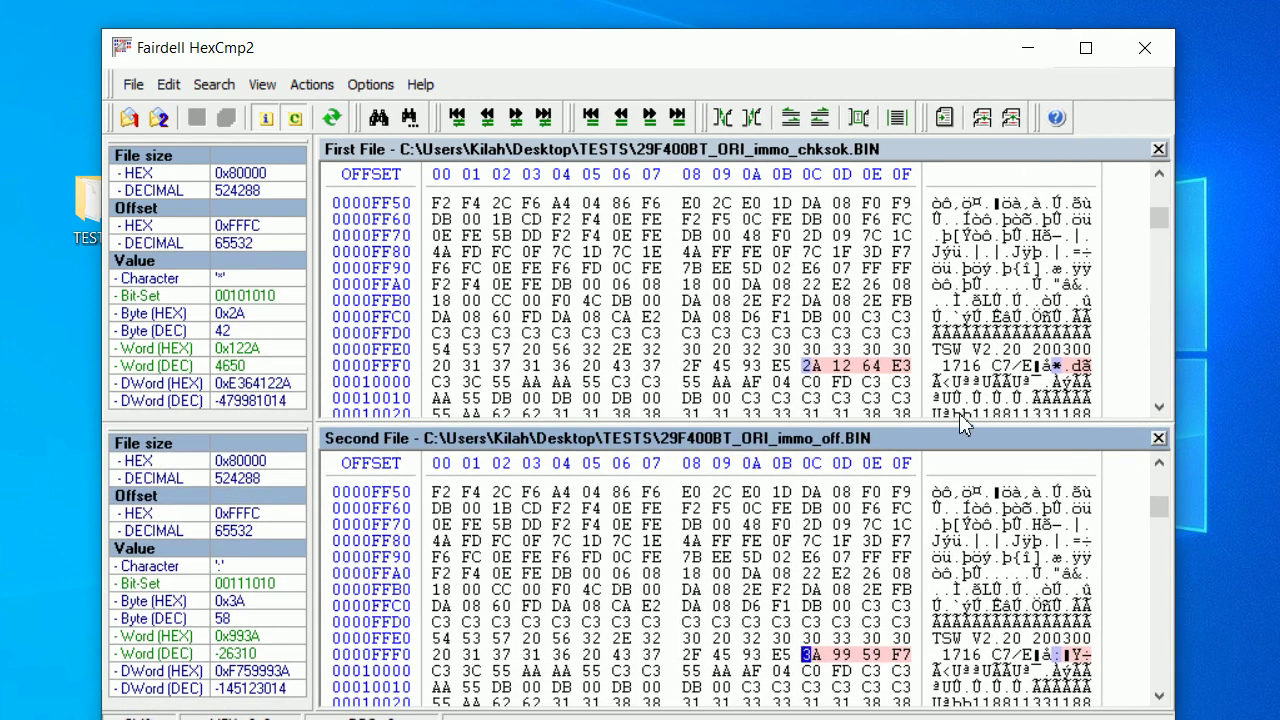
key(F6)
key(F6)
key(F6)
key(F6)
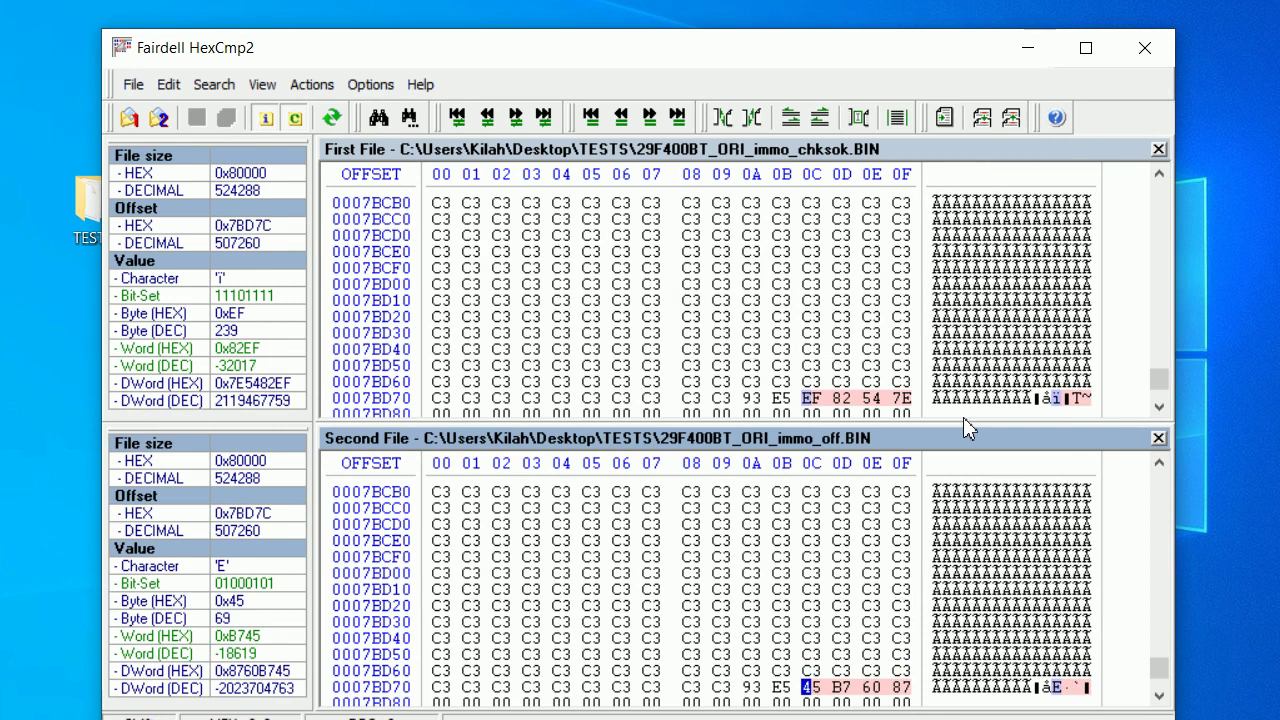
key(Return)
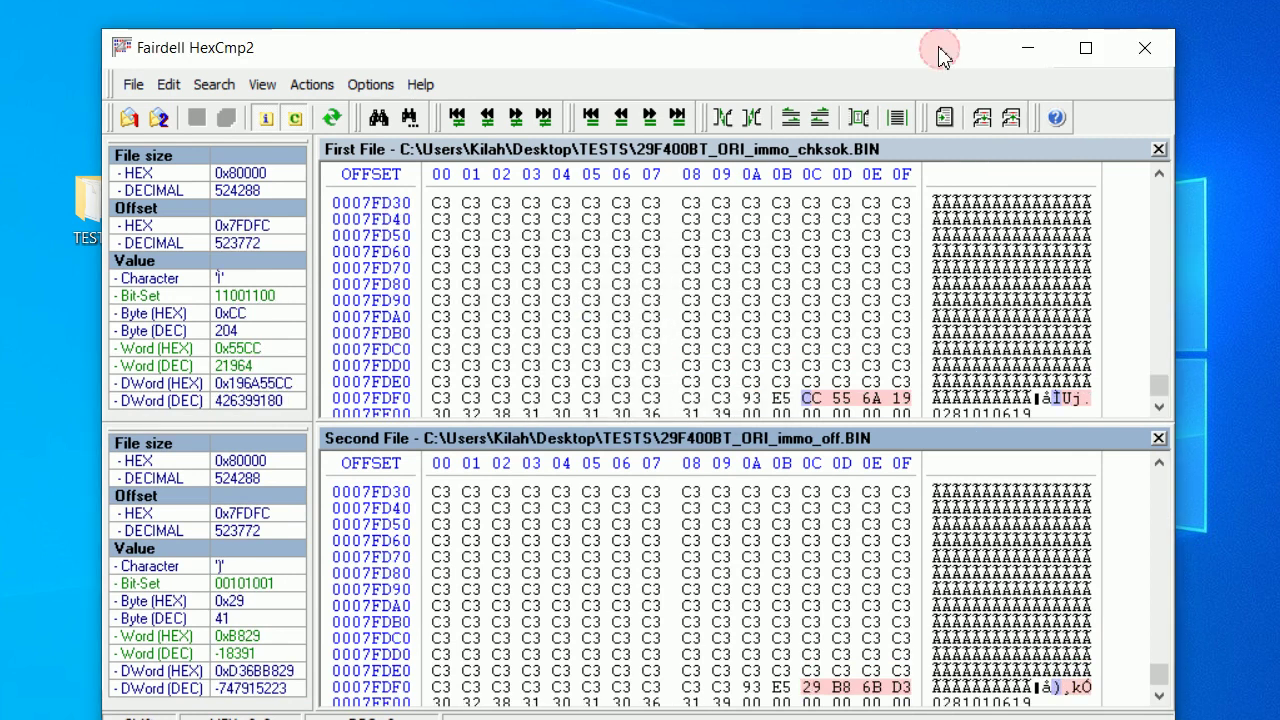
drag(943, 51, 941, 41)
click(1153, 30)
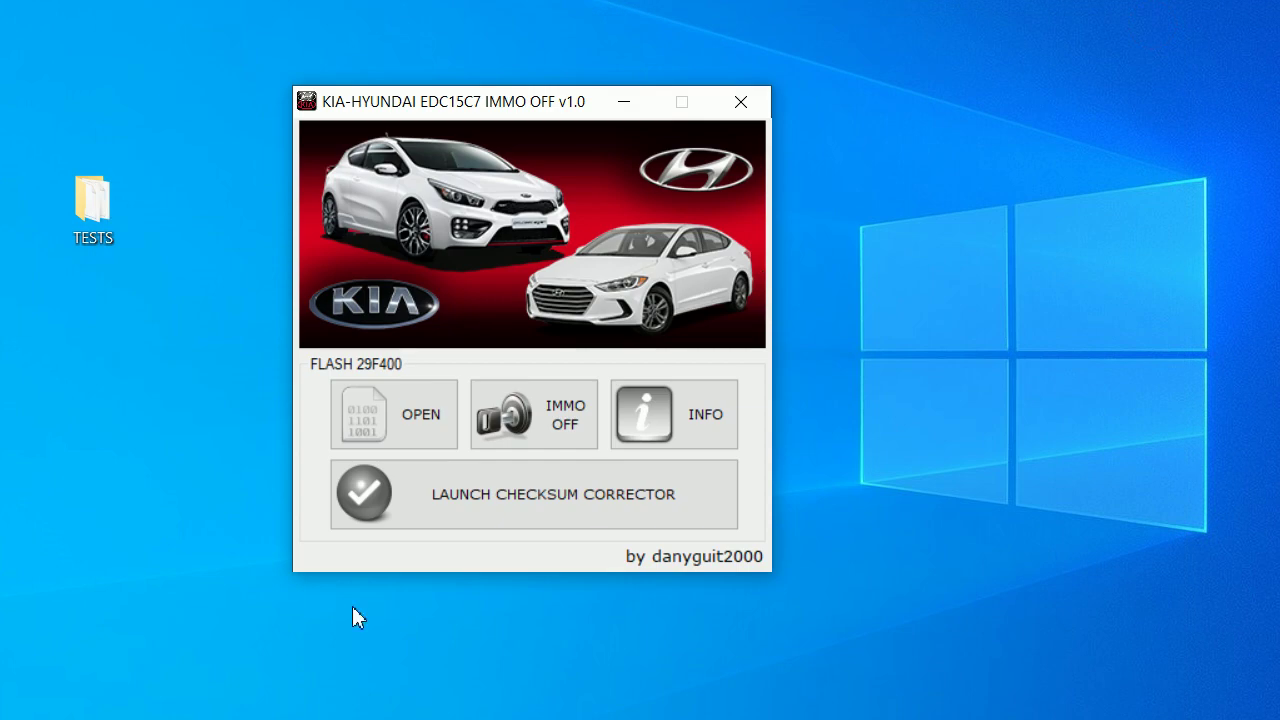